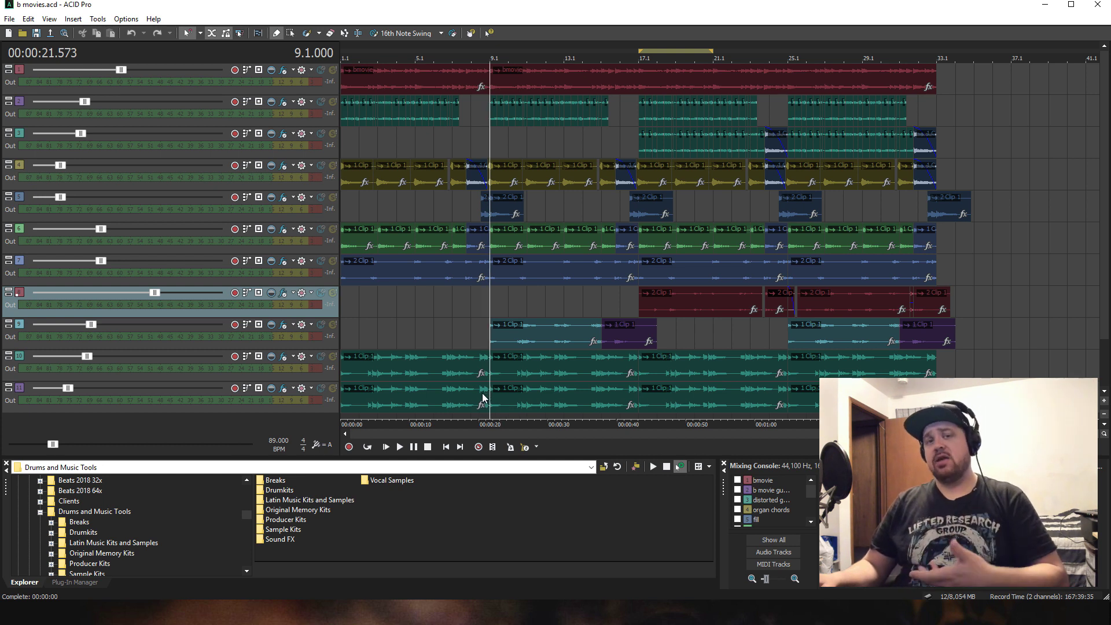
- Solo the bmovie track and play the project from the start, then stop
left_click(331, 70)
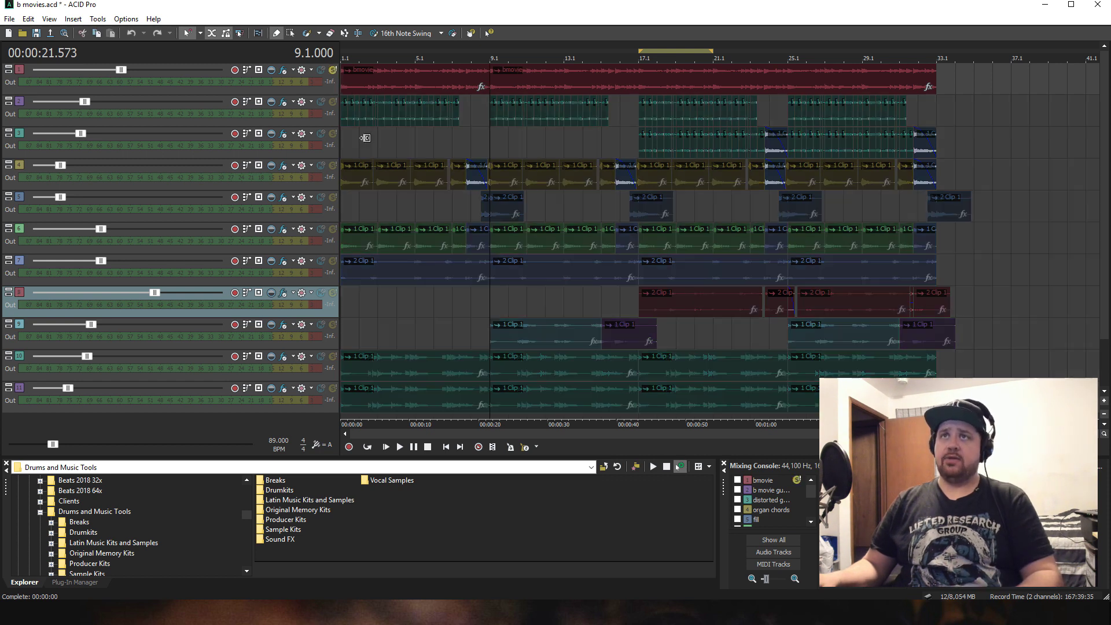
left_click(386, 446)
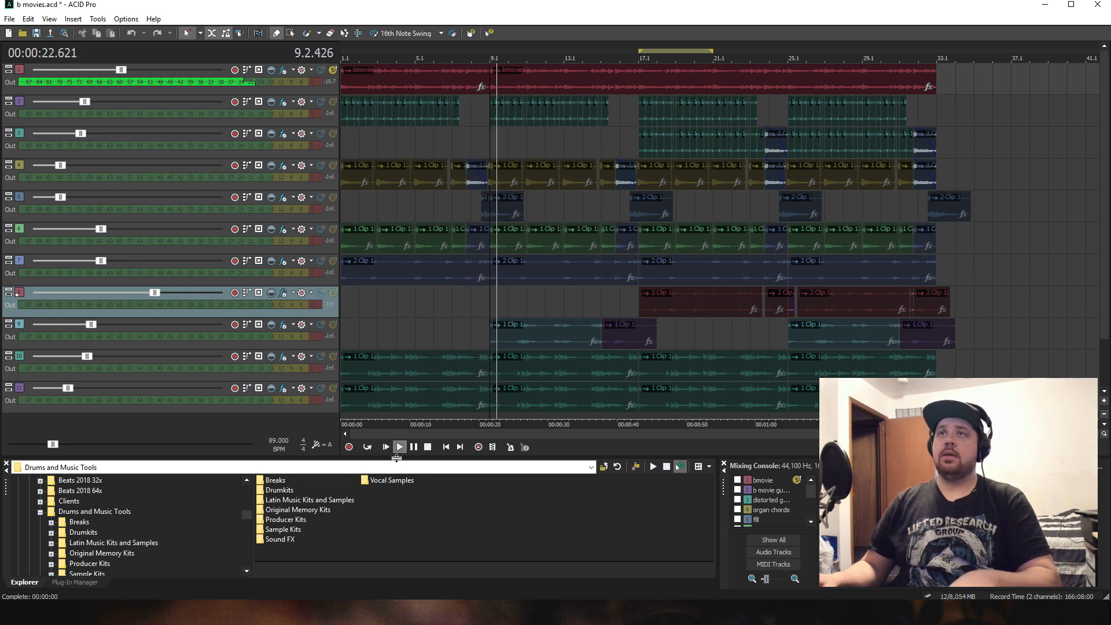
key("space")
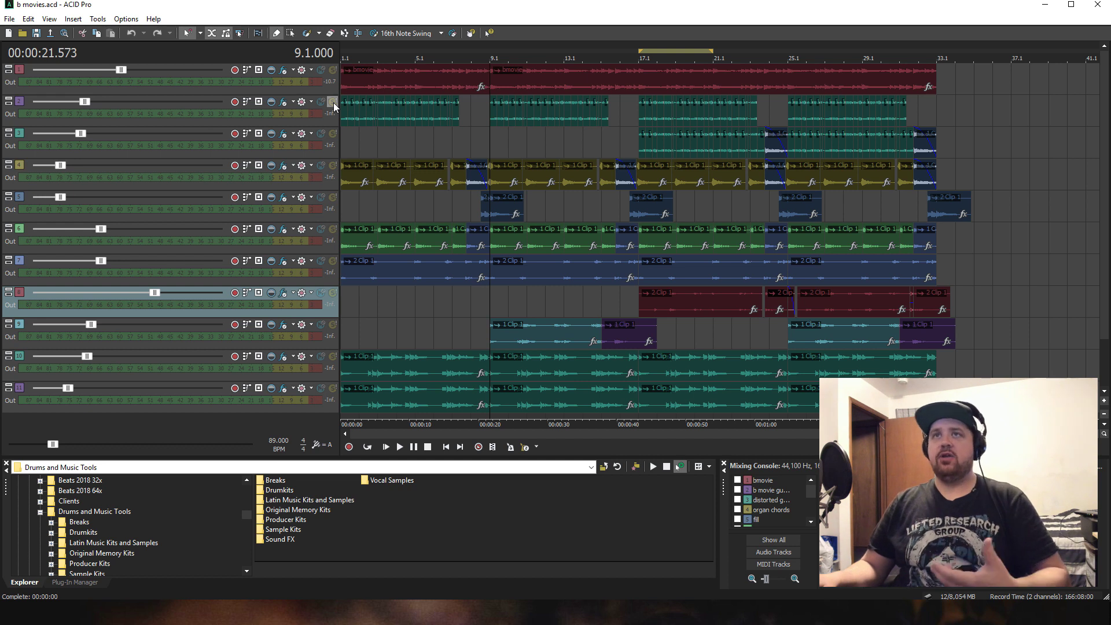
- Solo tracks 1 and 2 together and play the project from the start
left_click(334, 102)
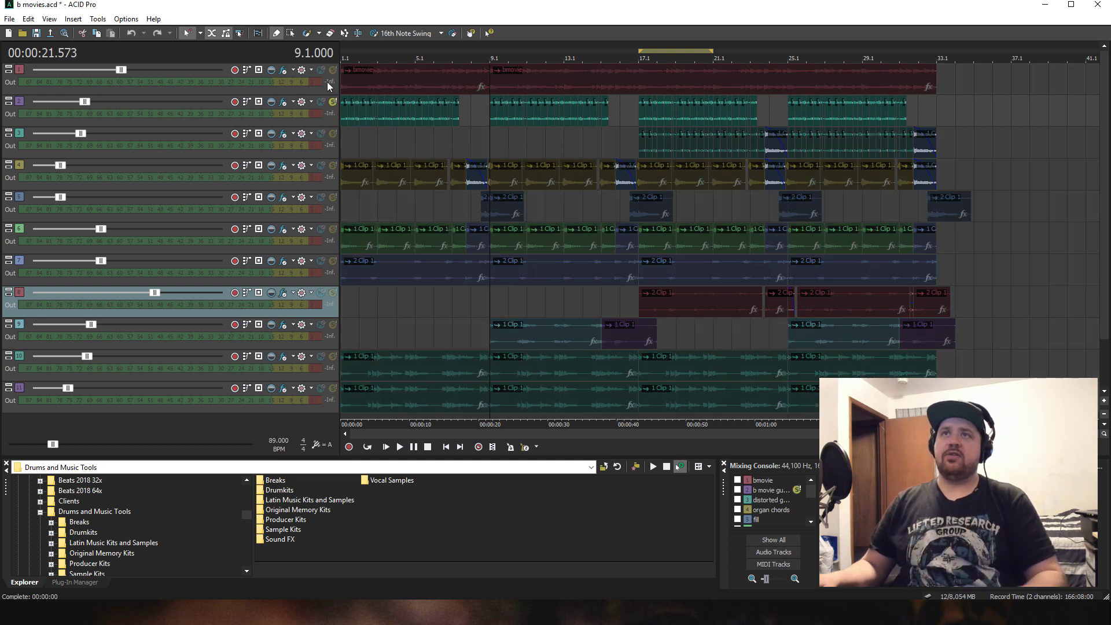
left_click(333, 70)
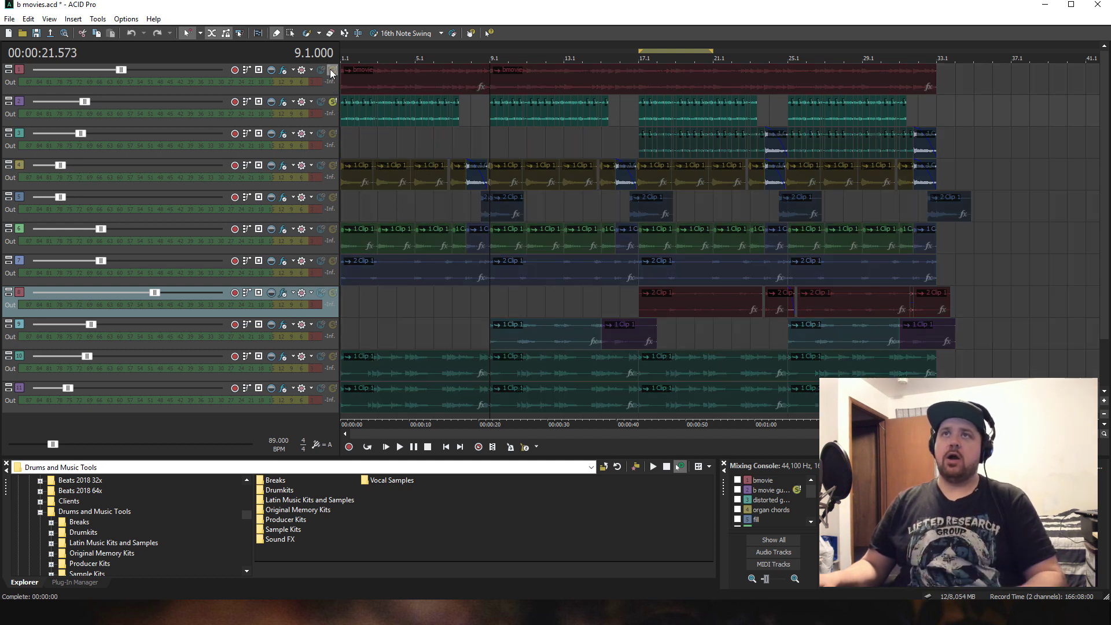
left_click(386, 447)
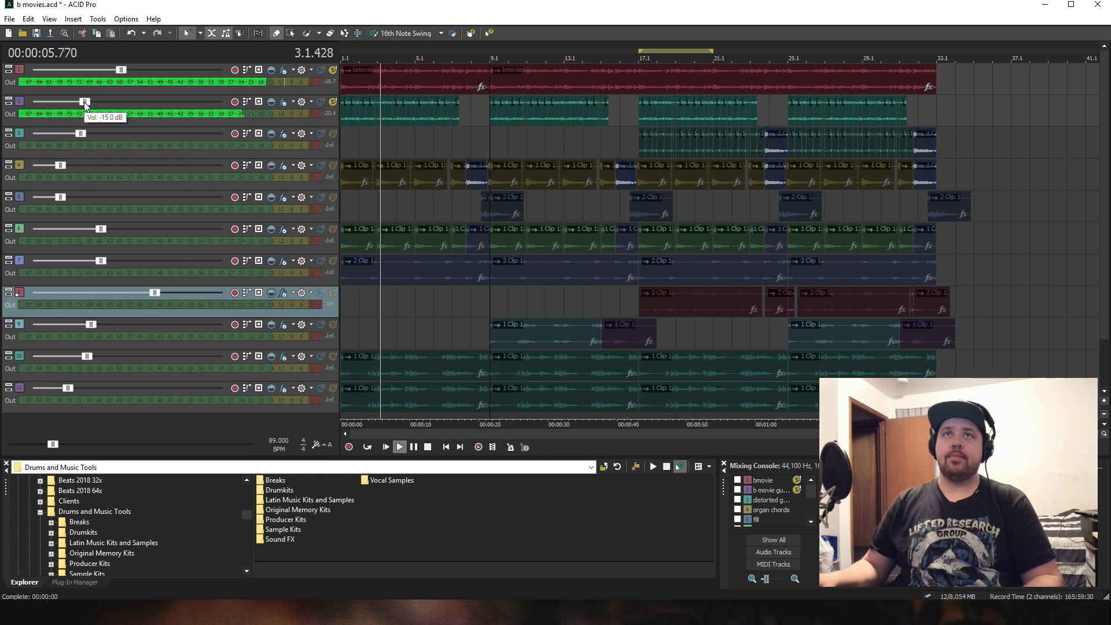
- Raise the b movie guitar volume from -15 dB to about -11 dB, stop, and unsolo it
left_click_drag(84, 102, 89, 102)
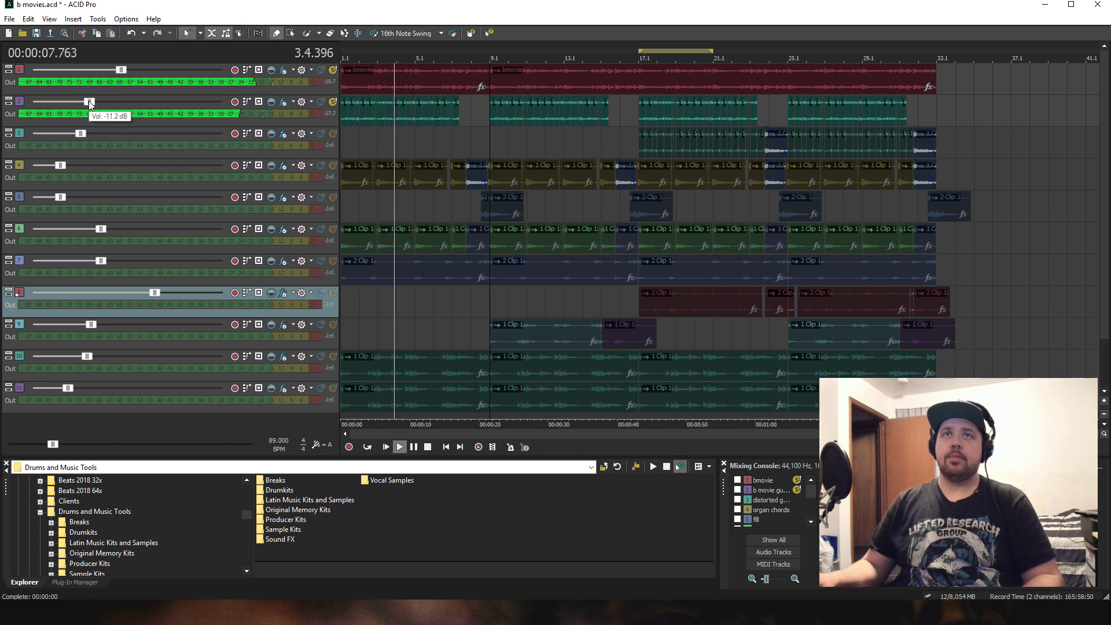
left_click_drag(89, 102, 90, 102)
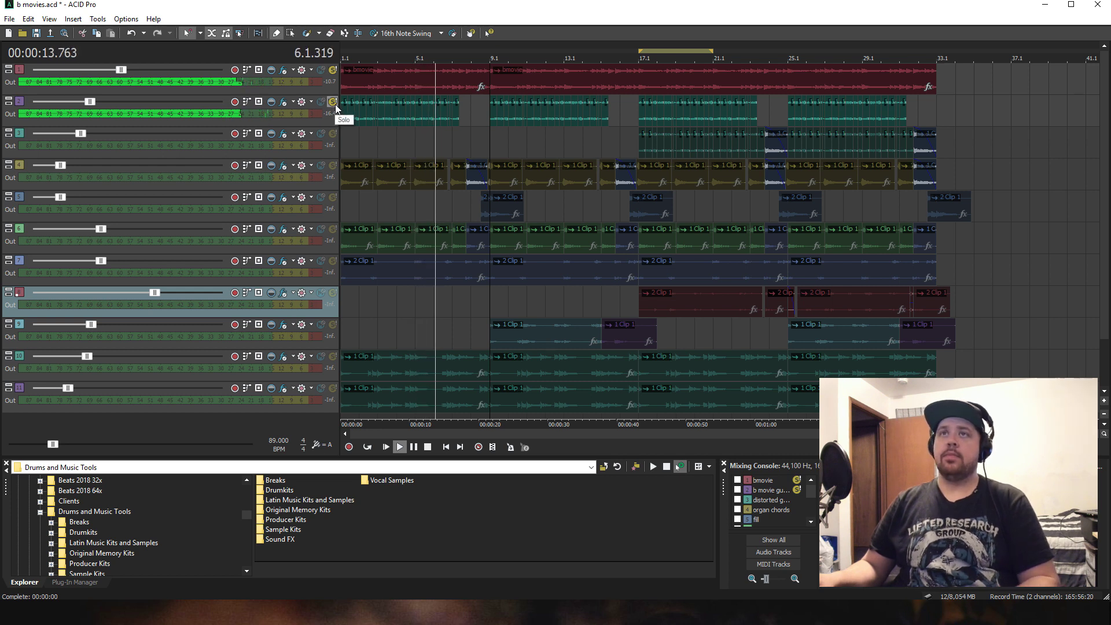
key("space")
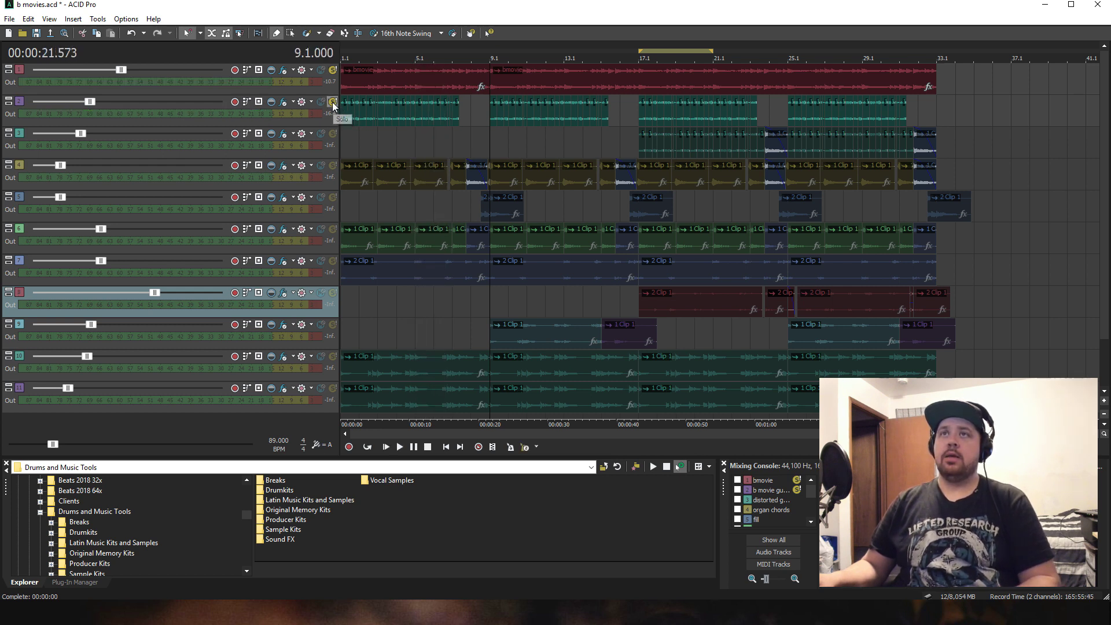
left_click(332, 102)
- Clear track 1's solo, solo guitar tracks 2 and 3, and play them from bar 17
left_click(332, 70)
left_click(637, 143)
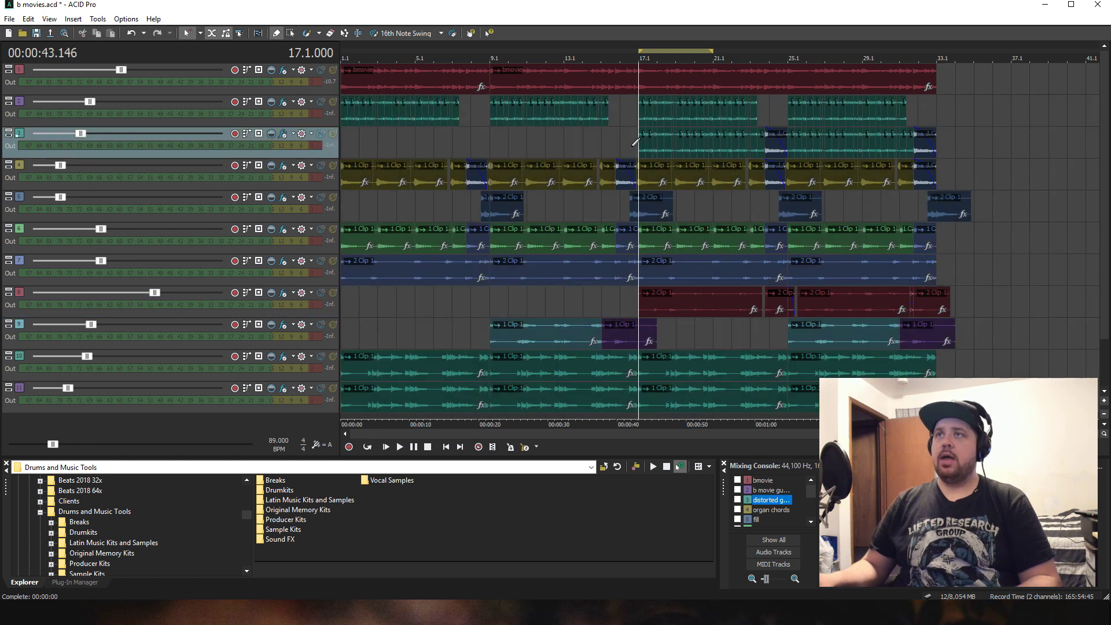
left_click(332, 102)
left_click(334, 134)
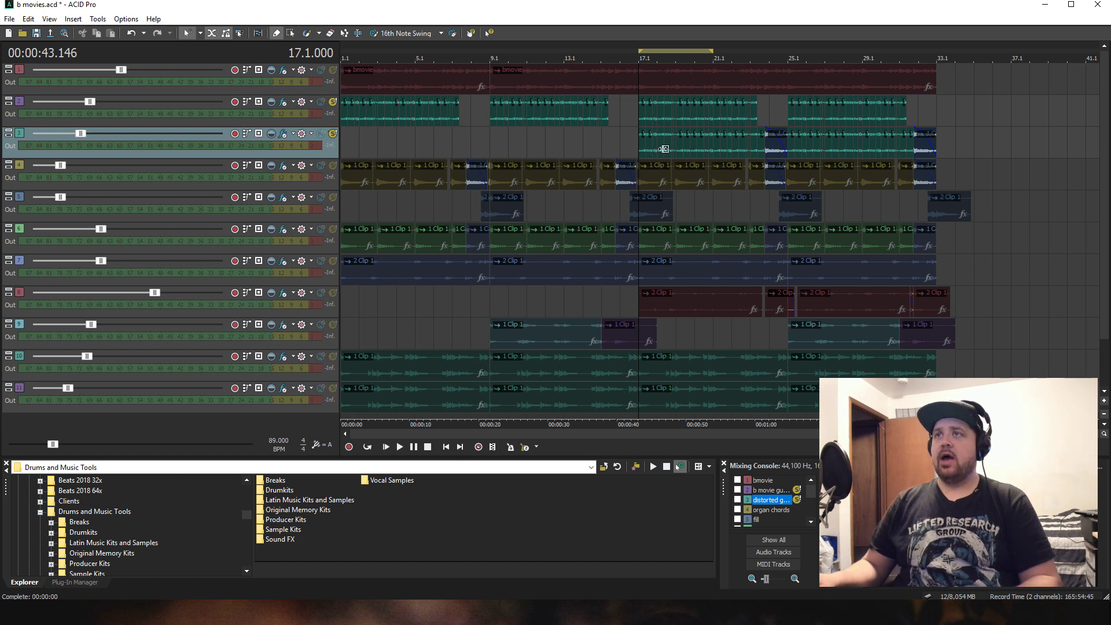
left_click(401, 449)
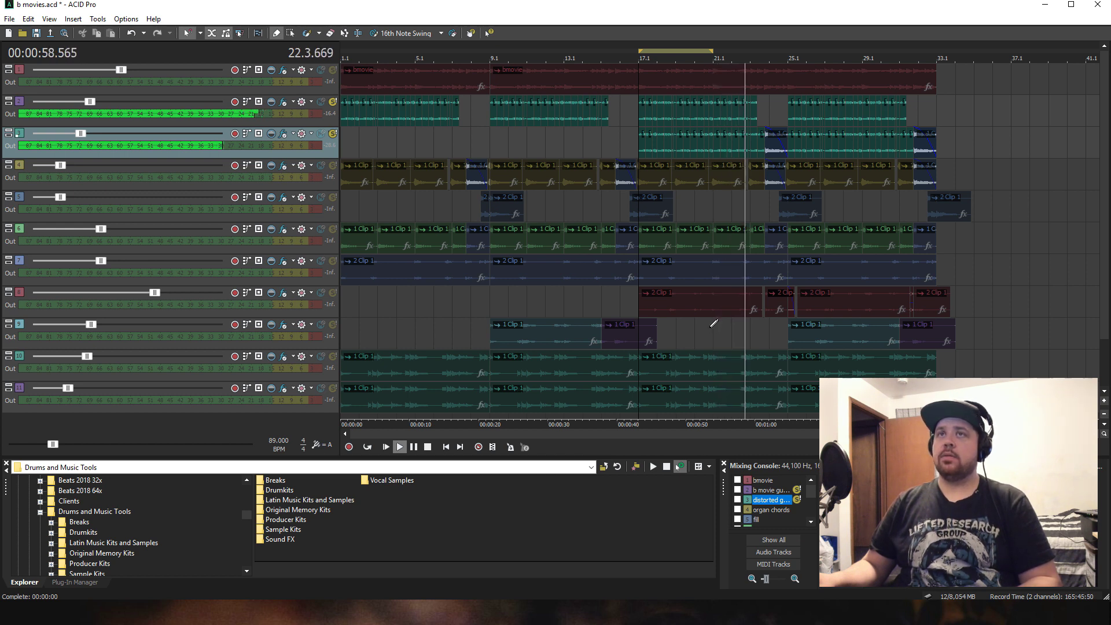
key("space")
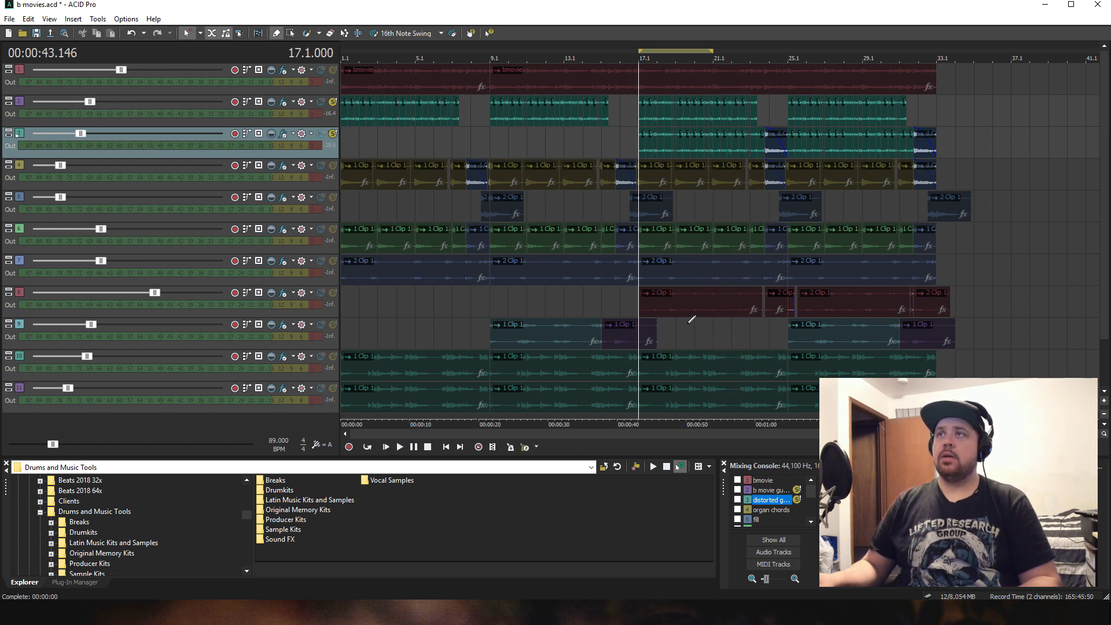
left_click(283, 103)
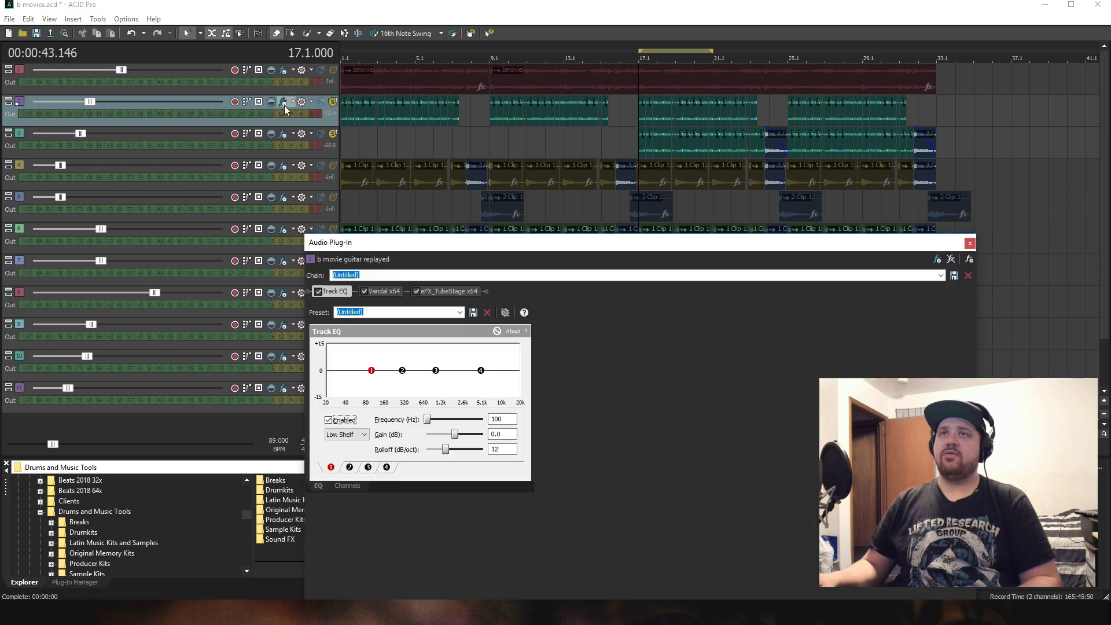
- Show the Vandal x64 amp settings and browse its presets, keeping Jazz Combo Room
left_click(385, 290)
left_click_drag(588, 242, 679, 207)
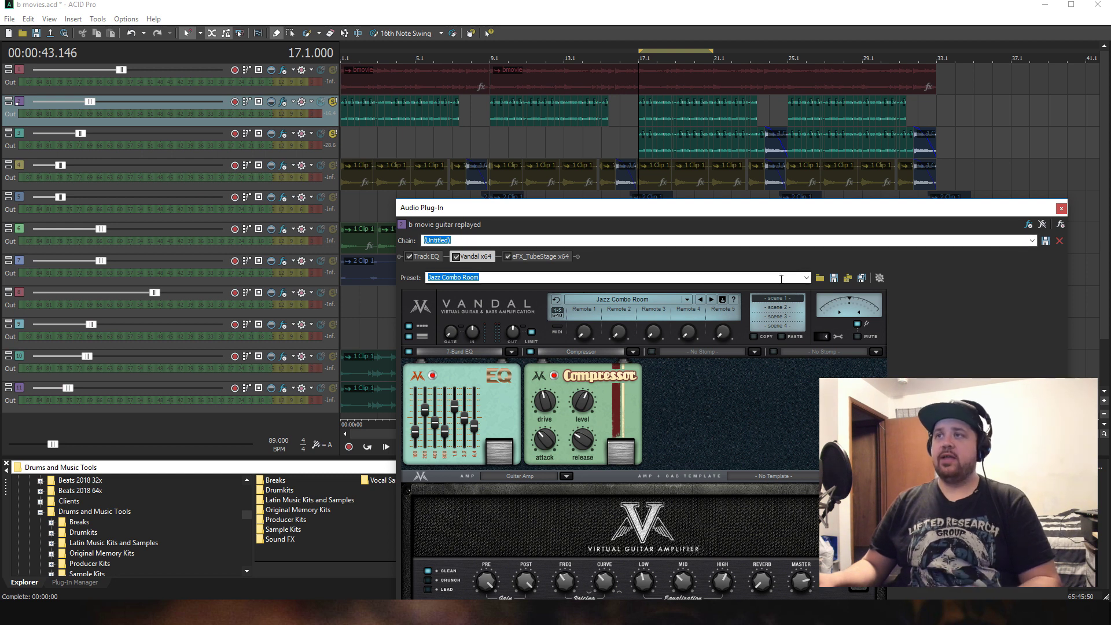
left_click(807, 278)
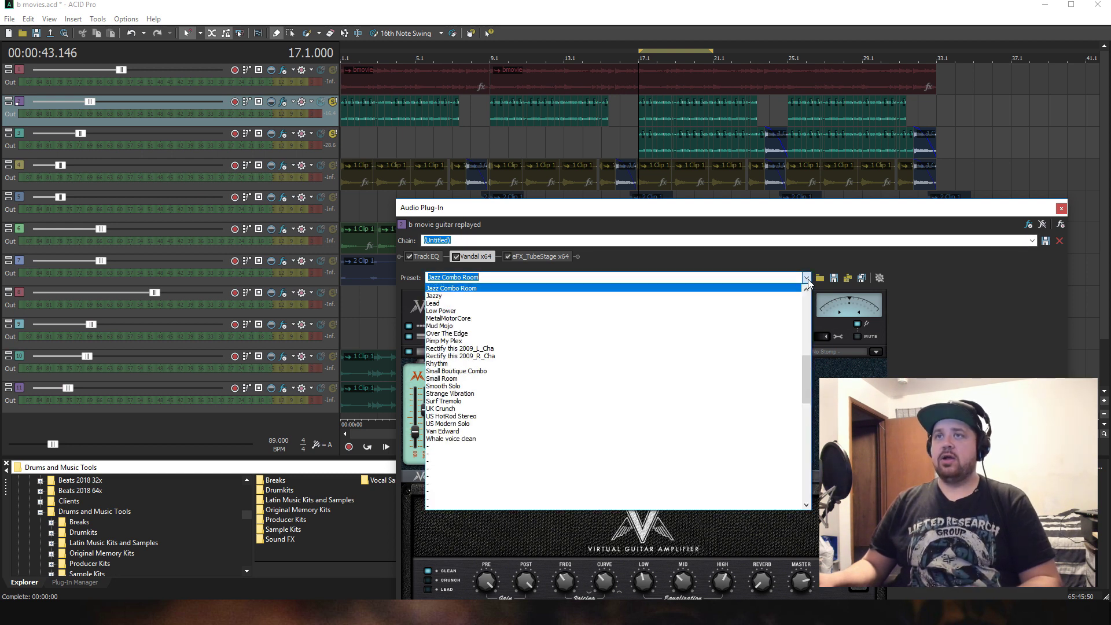
scroll(790, 318, "up", 7)
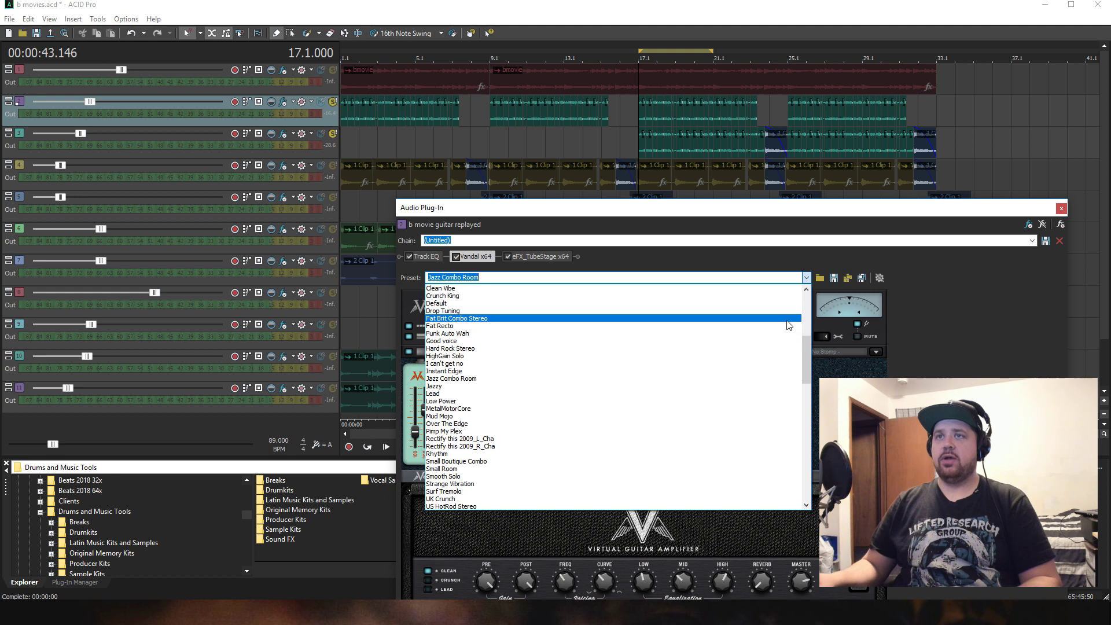
scroll(787, 301, "up", 5)
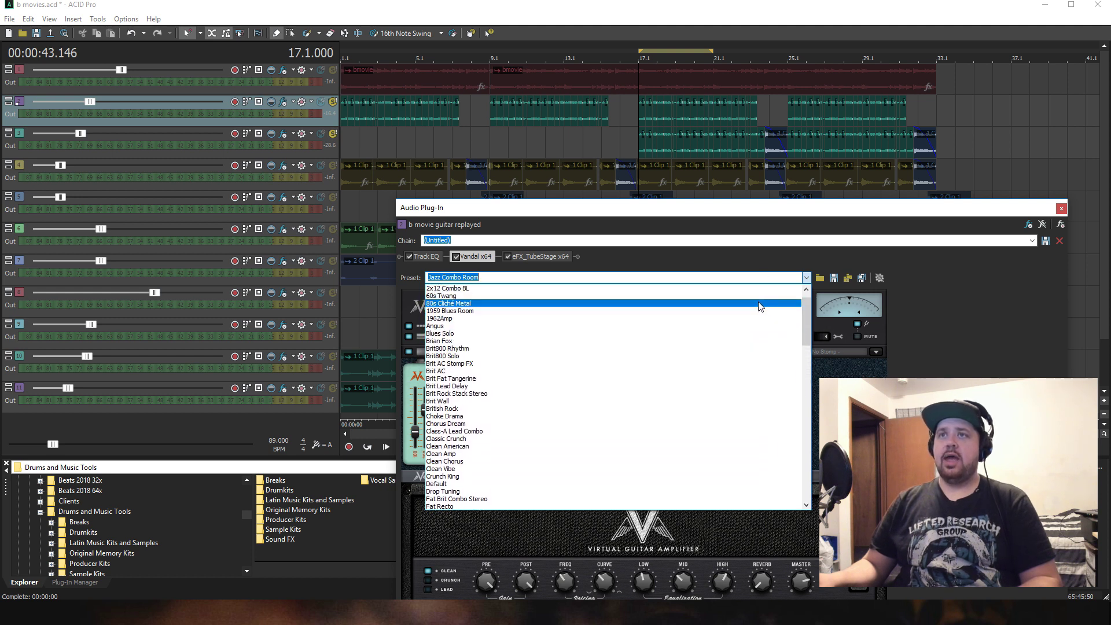
left_click(1024, 342)
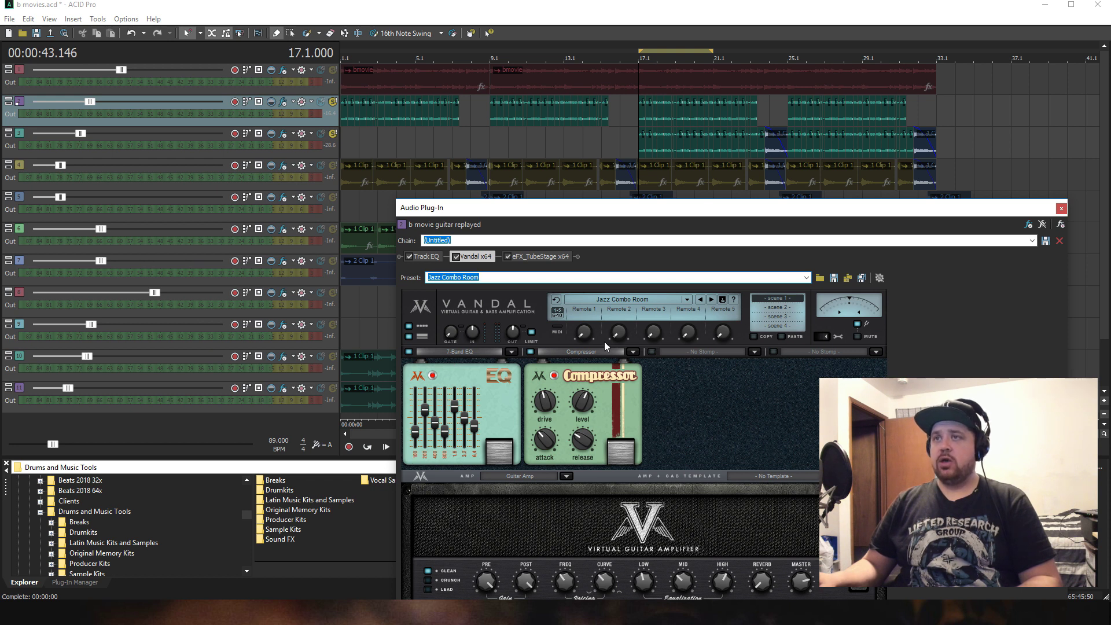
- Move the plug-in window up to reveal the cabinet section, leaving the Guitar/Bass choice unchanged
left_click_drag(675, 207, 653, 66)
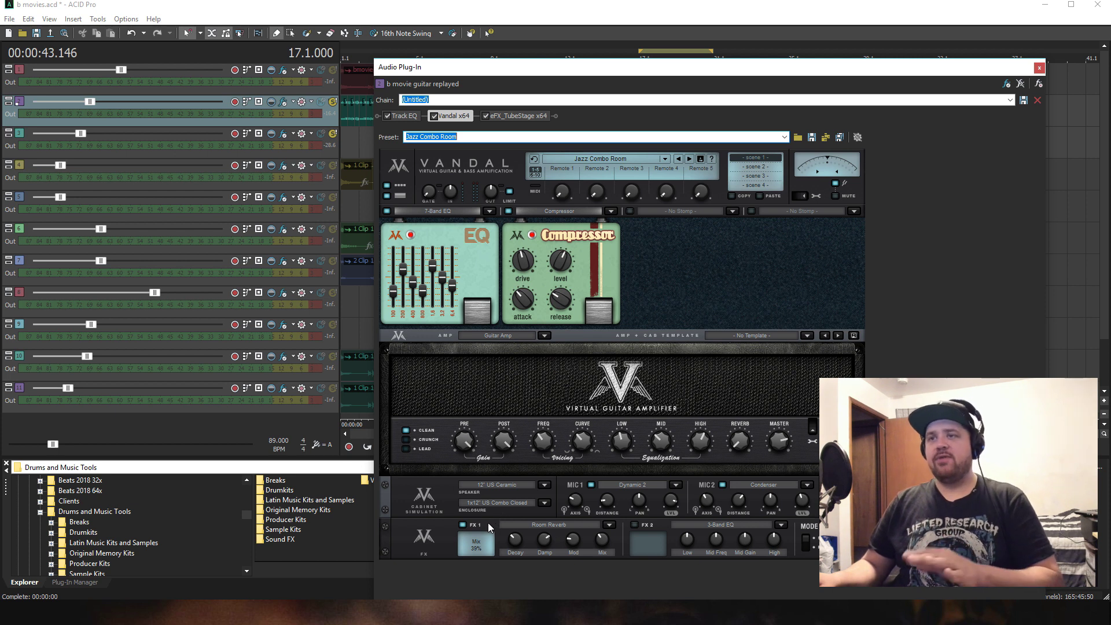
left_click(545, 485)
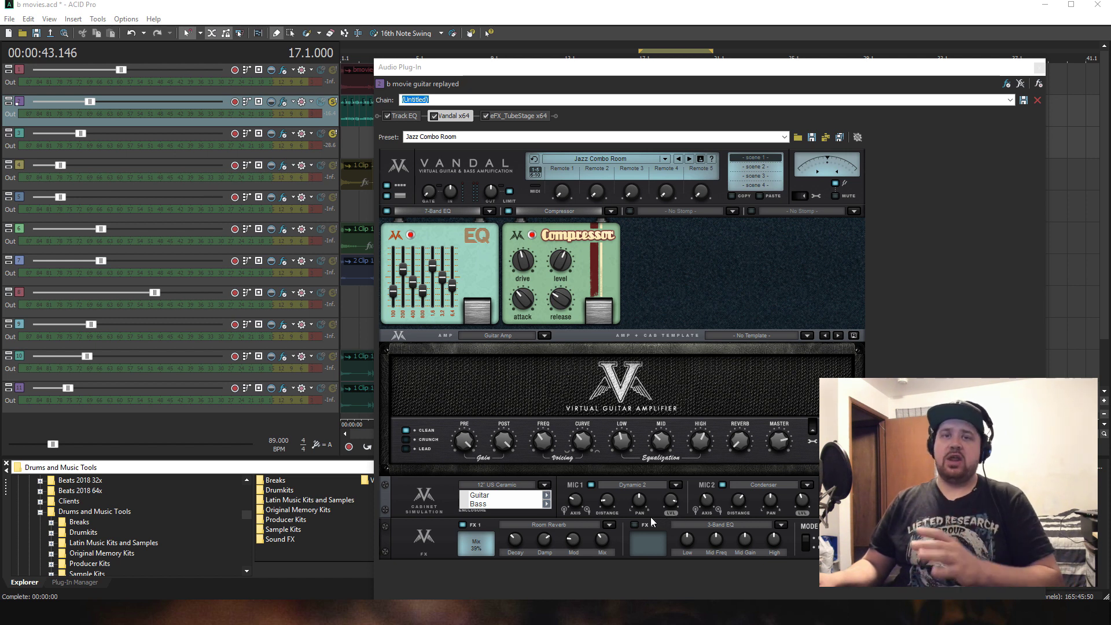
left_click(443, 493)
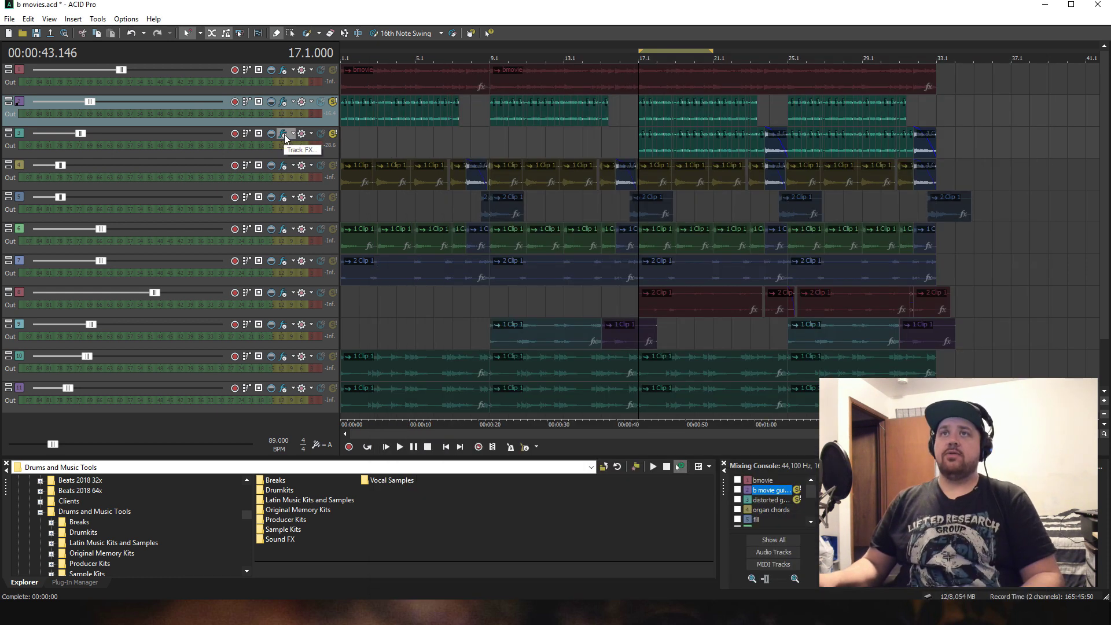
left_click(282, 133)
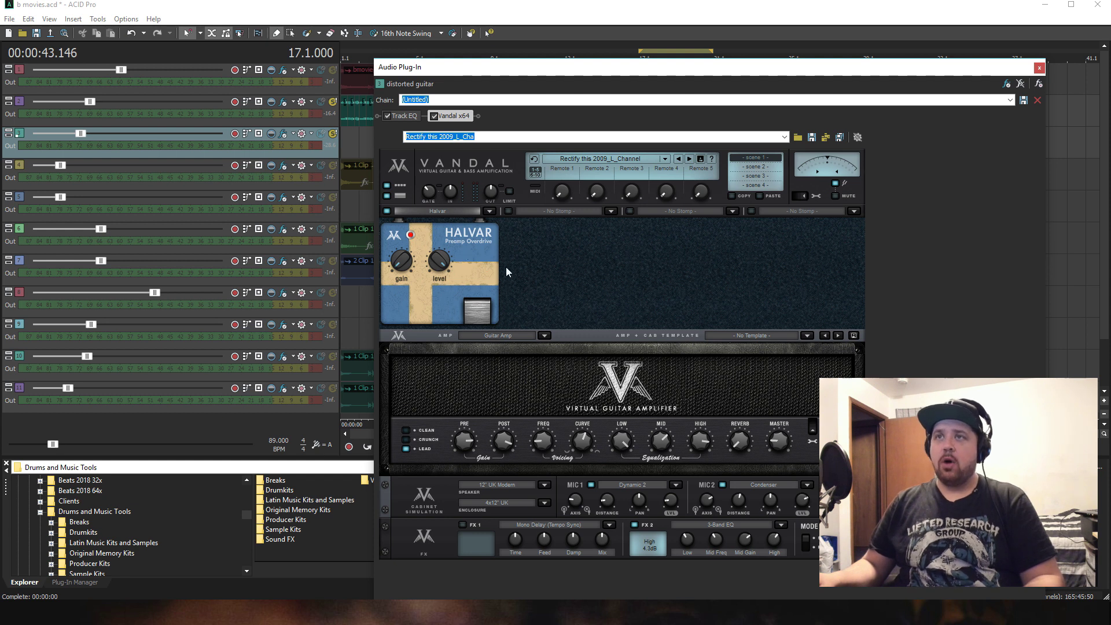
- Try a Digital Delay stomp on the distorted guitar, reset it to No Stomp, and close the window
left_click(559, 213)
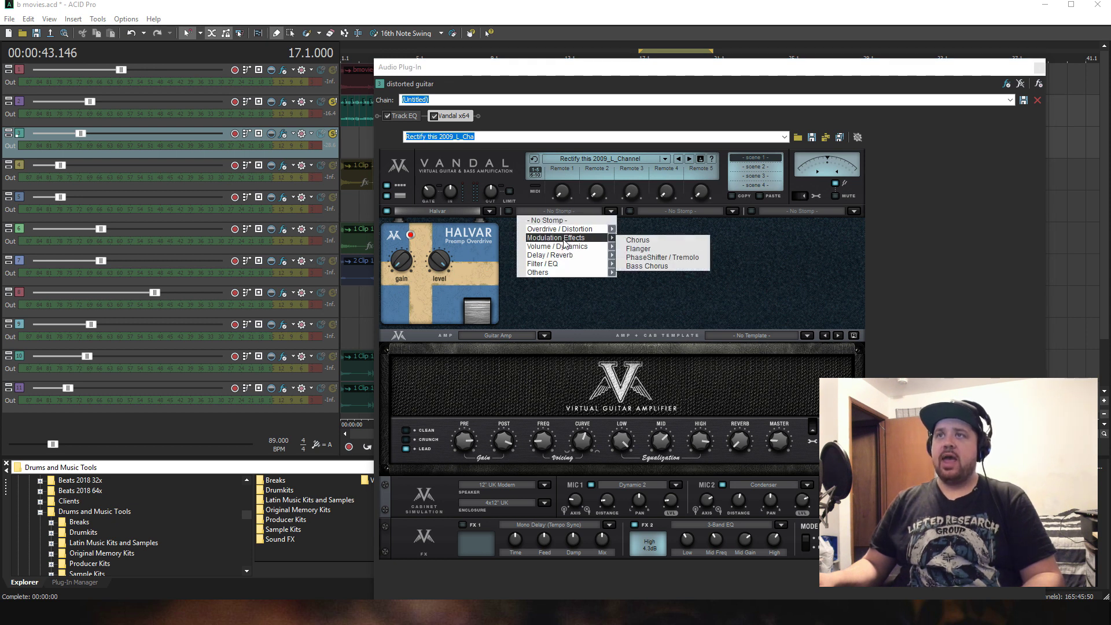
mouse_move(566, 265)
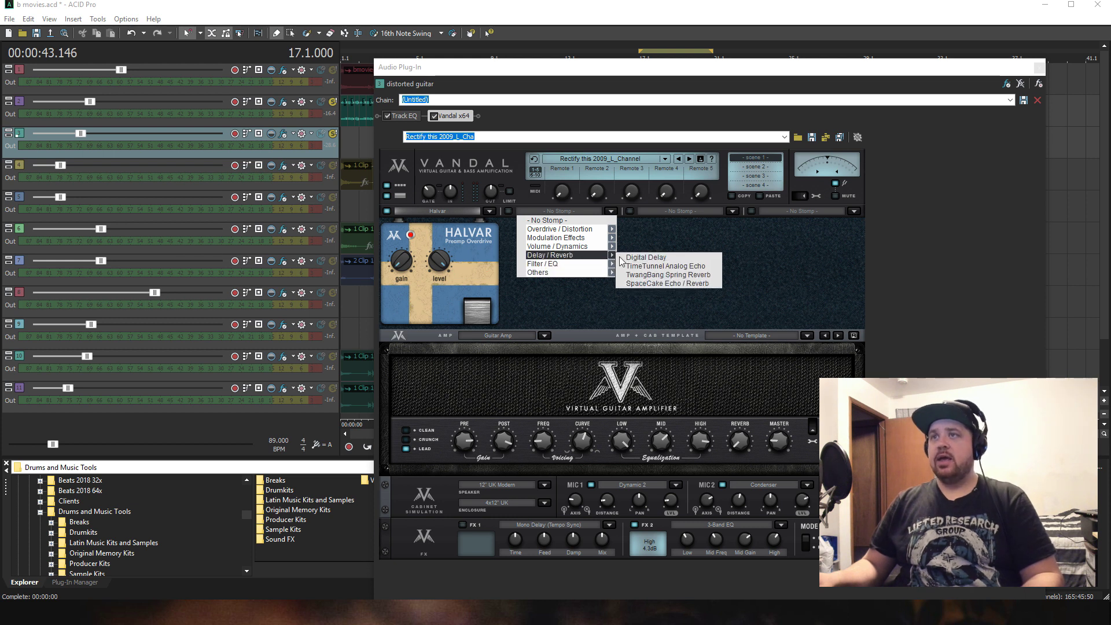
left_click(647, 259)
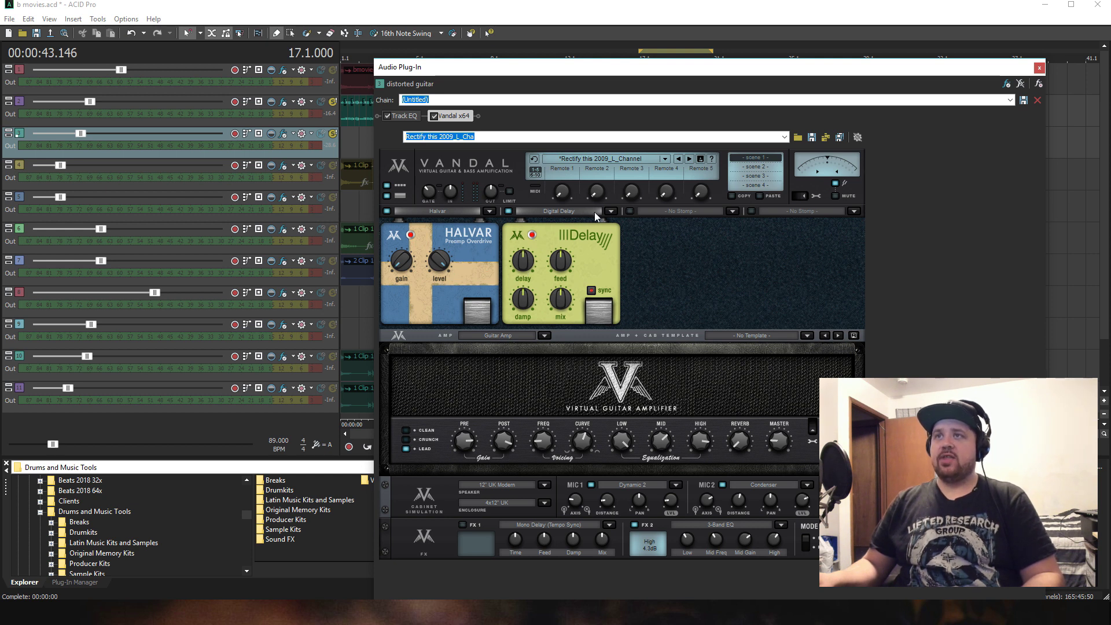
left_click(612, 211)
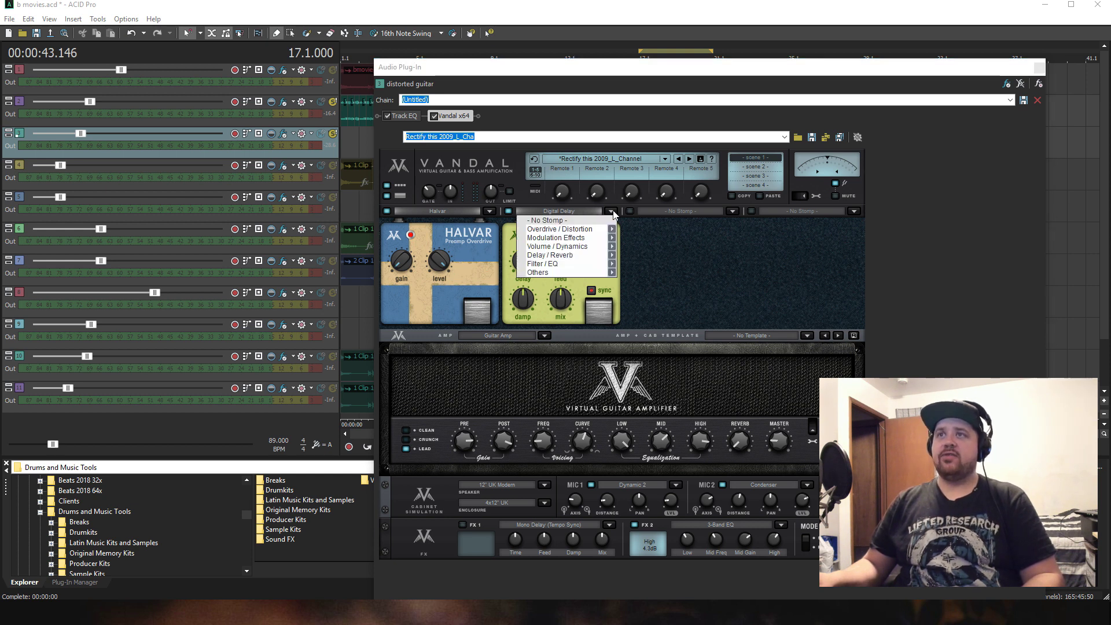
left_click(574, 220)
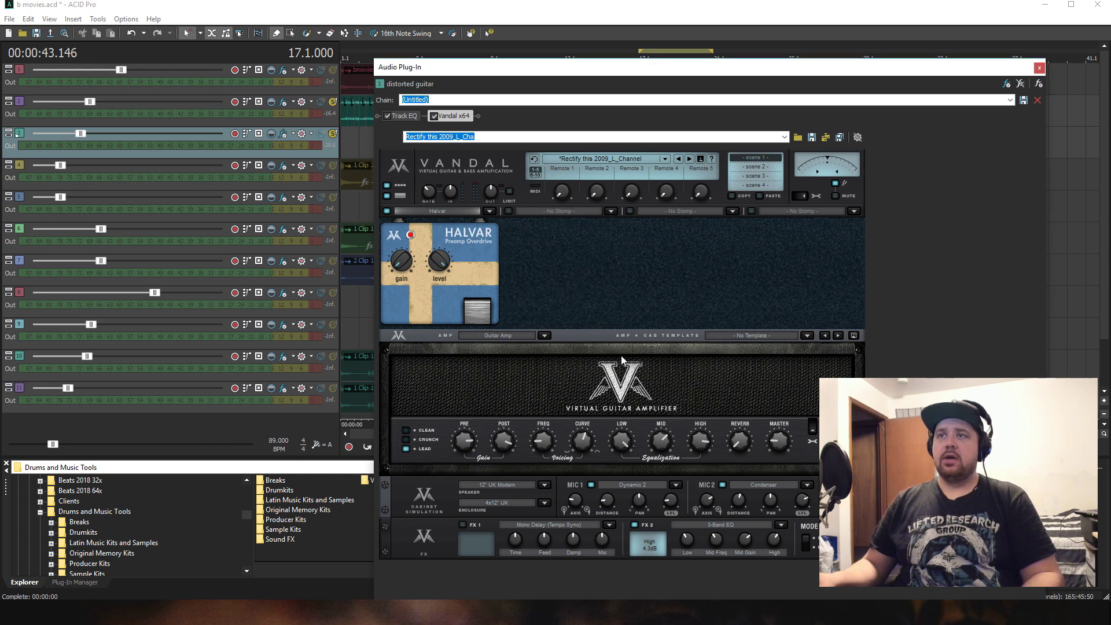
left_click(336, 145)
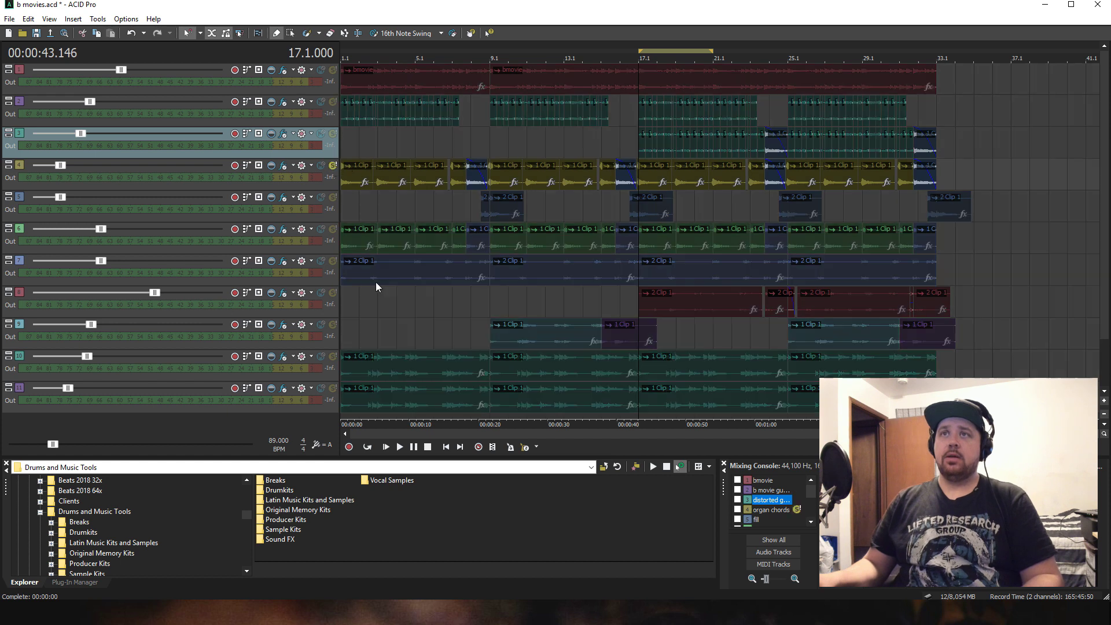
- Play from the start with the organ chords' Vandal Mud Mojo setup, then solo track 3
left_click(386, 447)
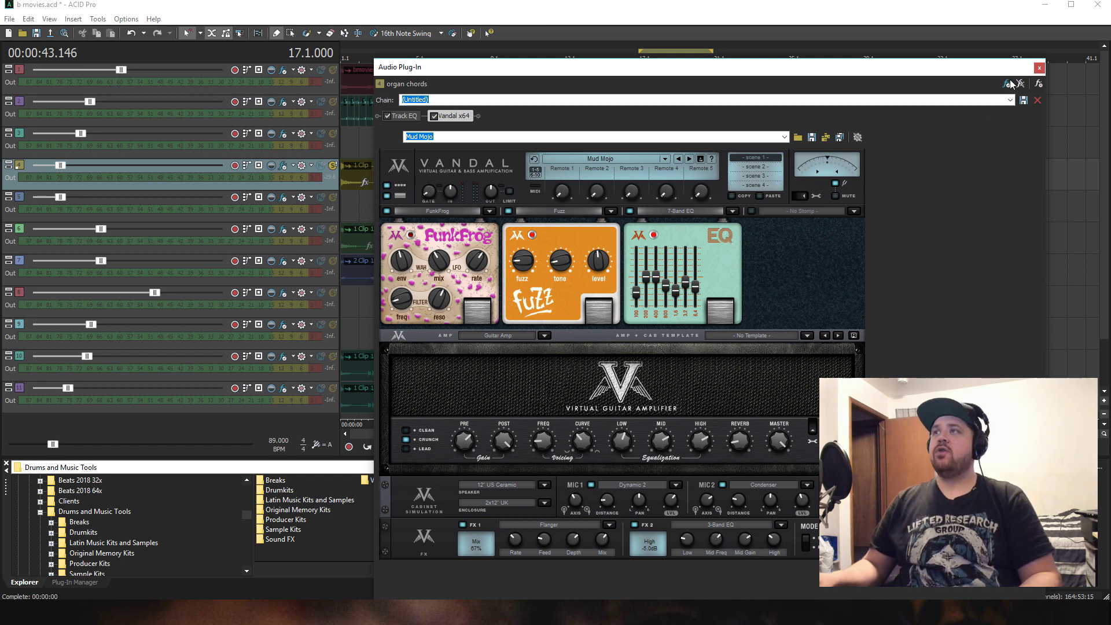
left_click(1040, 68)
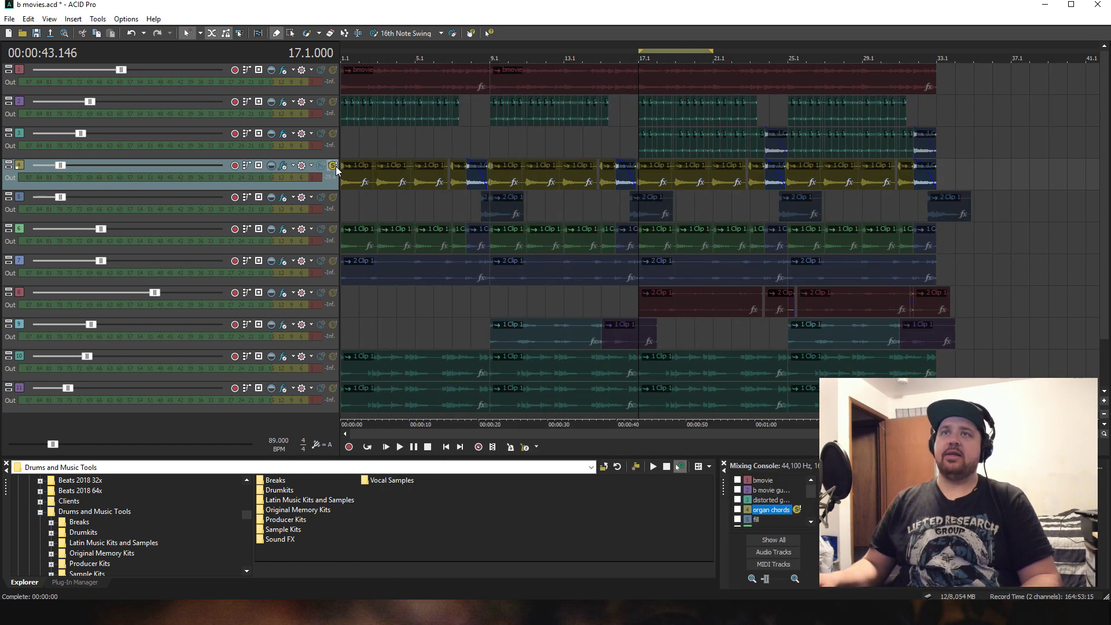
left_click(333, 134)
- Add track 2 and the bmovie track to the soloed group and play from the start
left_click(333, 102)
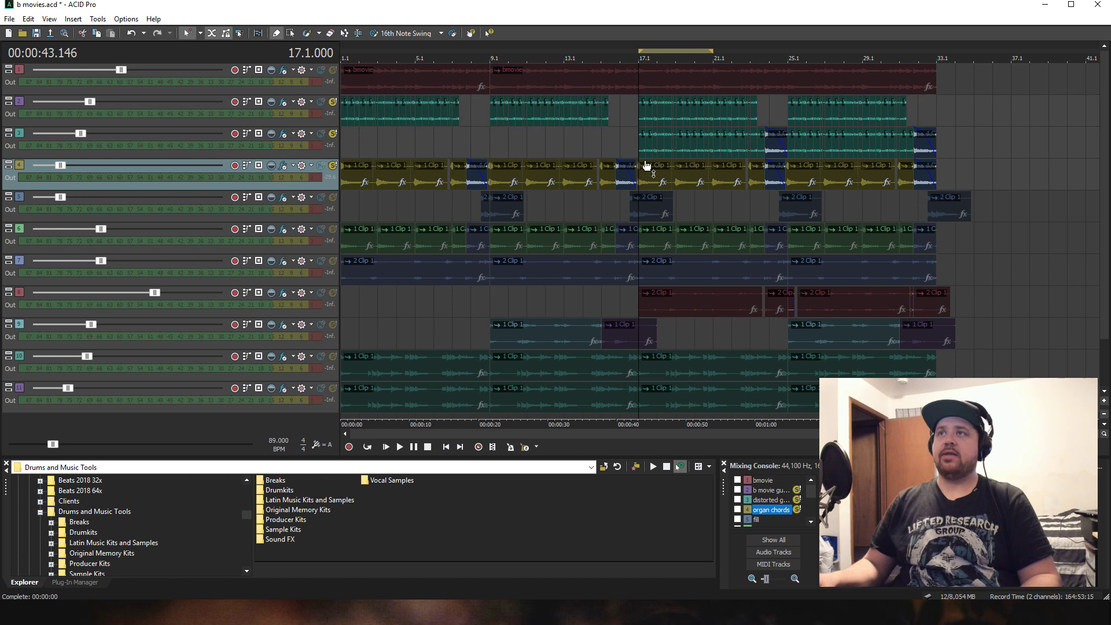
left_click(333, 71)
left_click(385, 447)
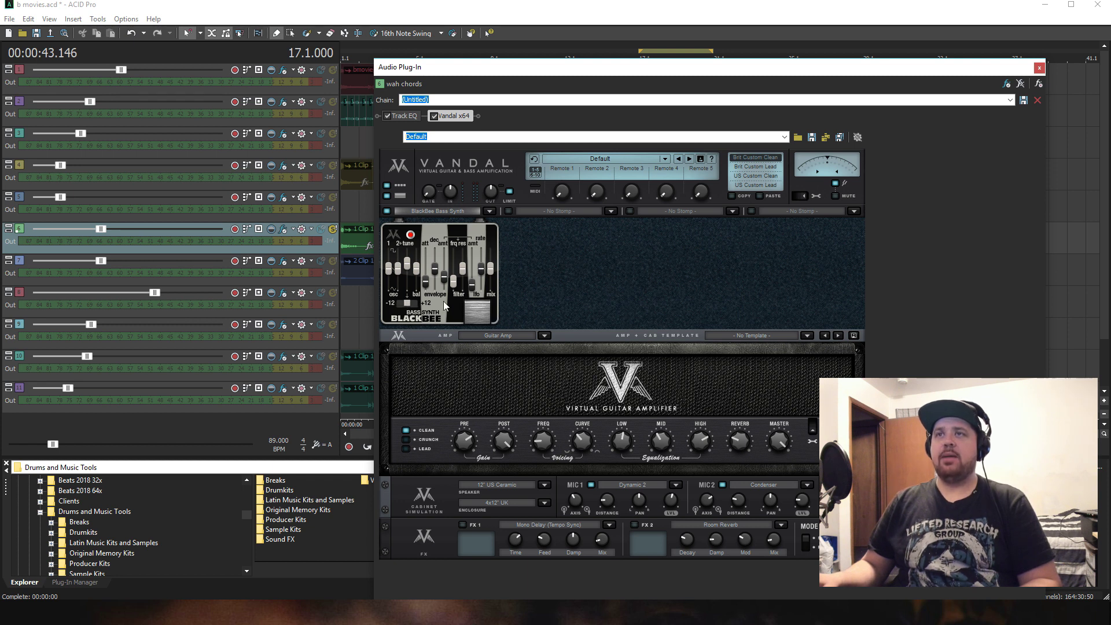
- Replay the wah chords' Vandal chain with its BlackBee stomp, moving the effect window aside
left_click_drag(494, 72, 680, 72)
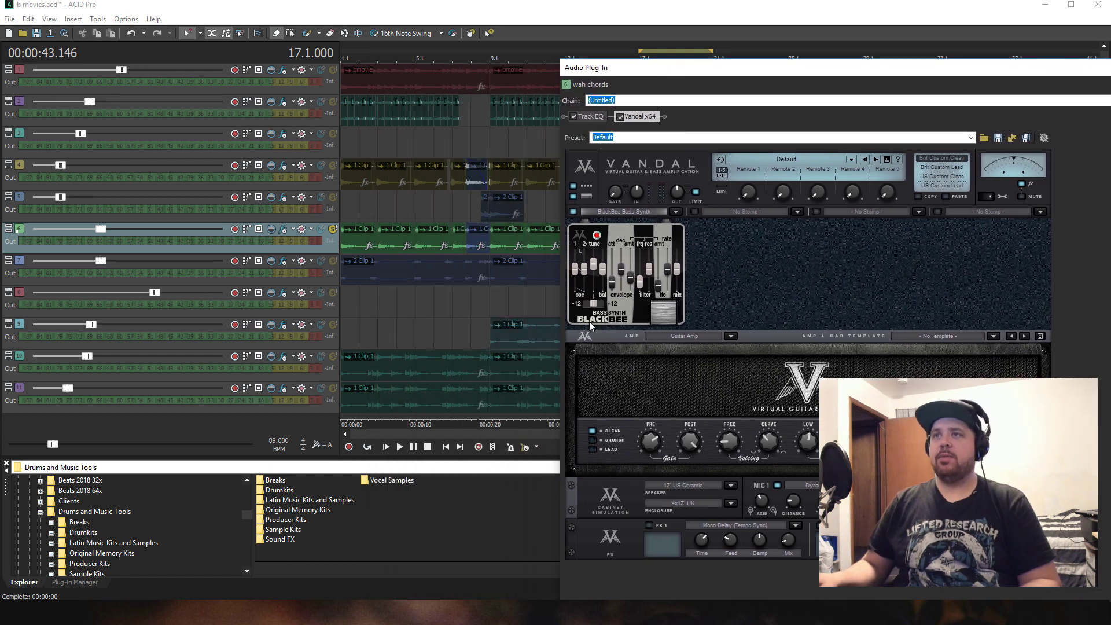
left_click(386, 447)
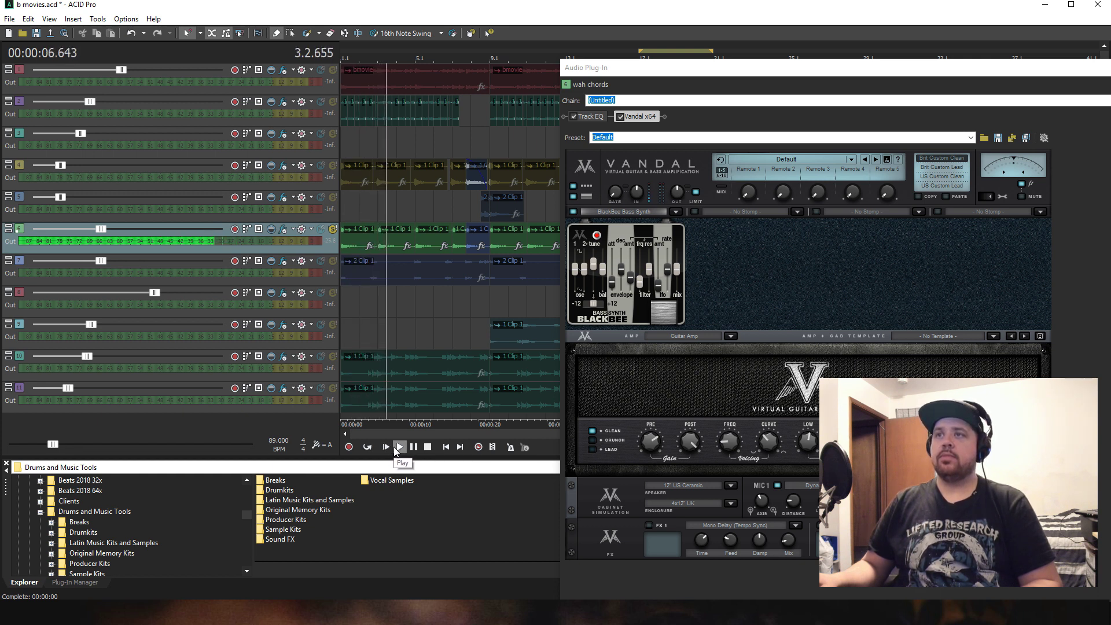
left_click(428, 447)
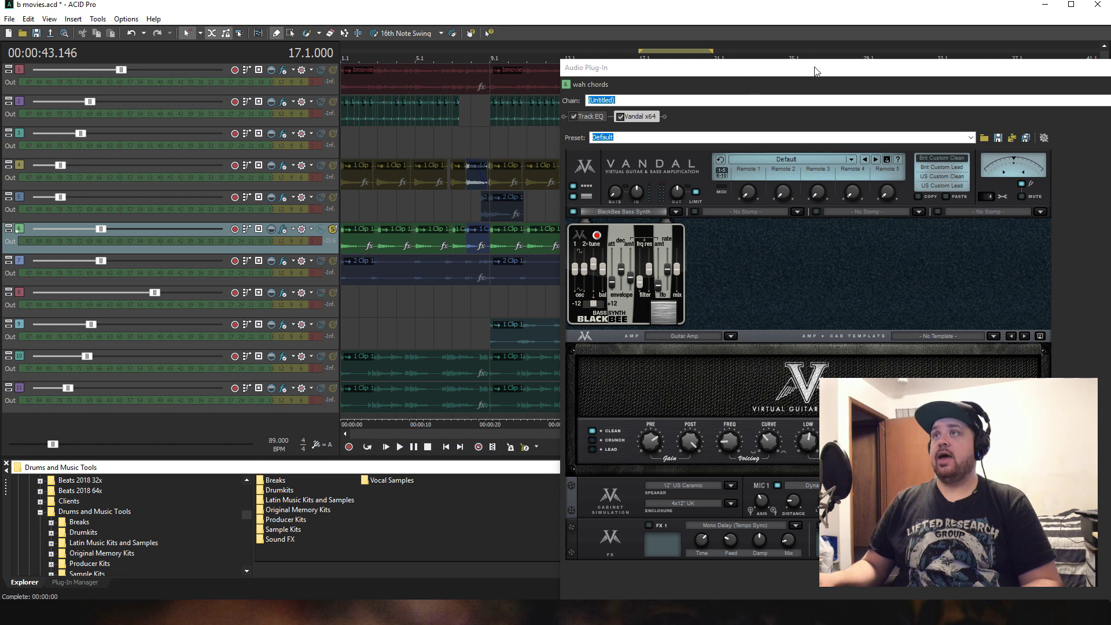
left_click_drag(816, 72, 563, 95)
- Solo the solo freakout track and play it from the current position
left_click(974, 93)
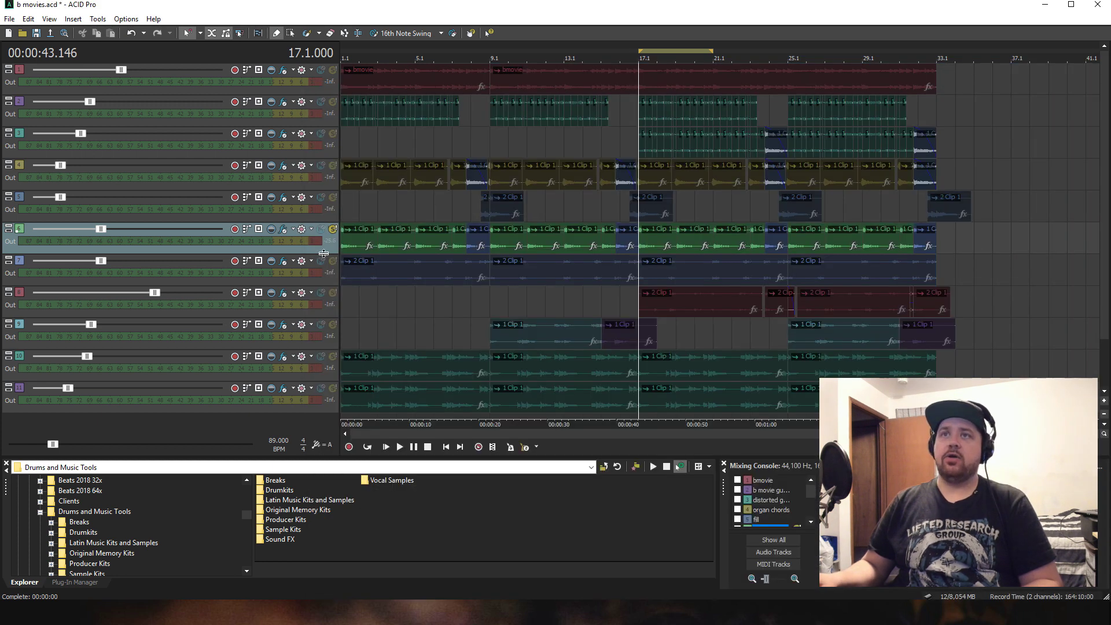
left_click(581, 309)
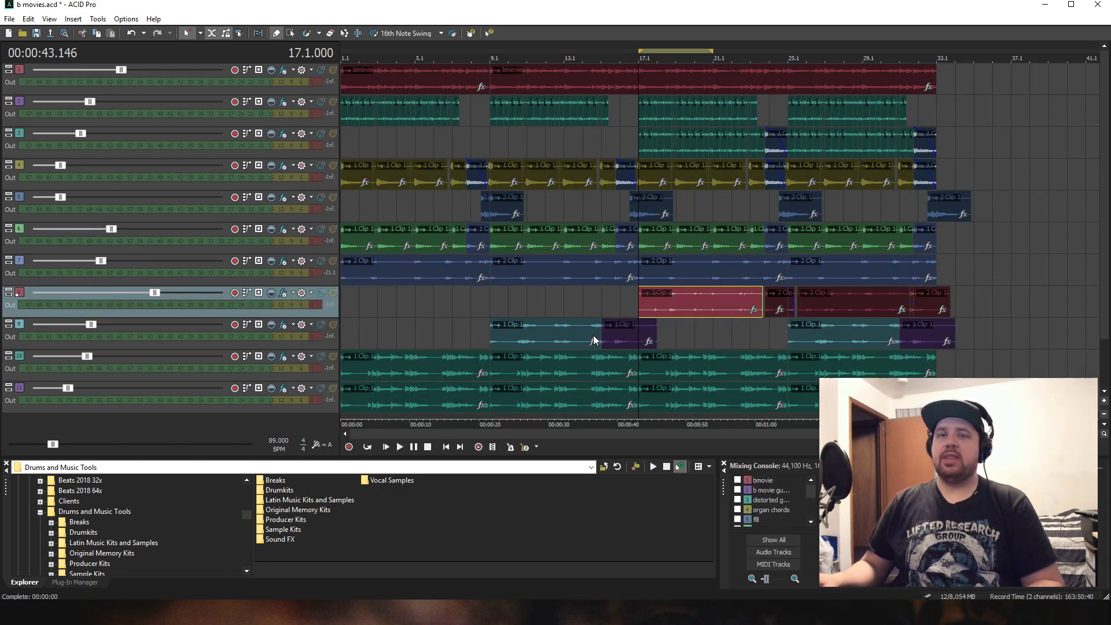
left_click(332, 295)
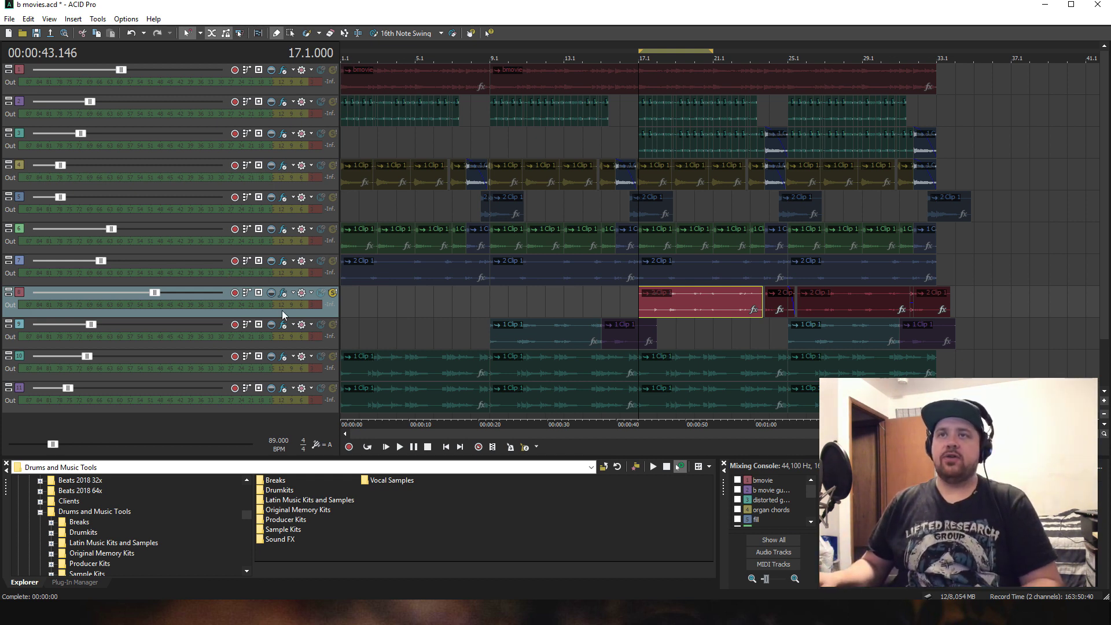
left_click(401, 448)
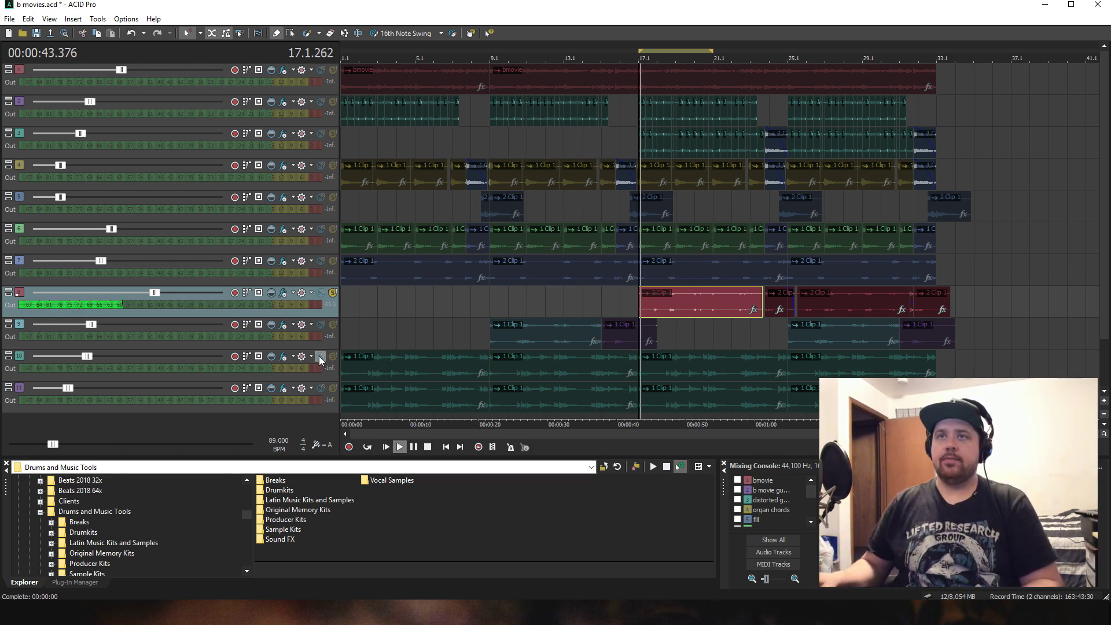
- View the solo freakout's Vandal Clean Vibe preset with Phase Shifter/Tremolo, stopping playback
left_click(282, 293)
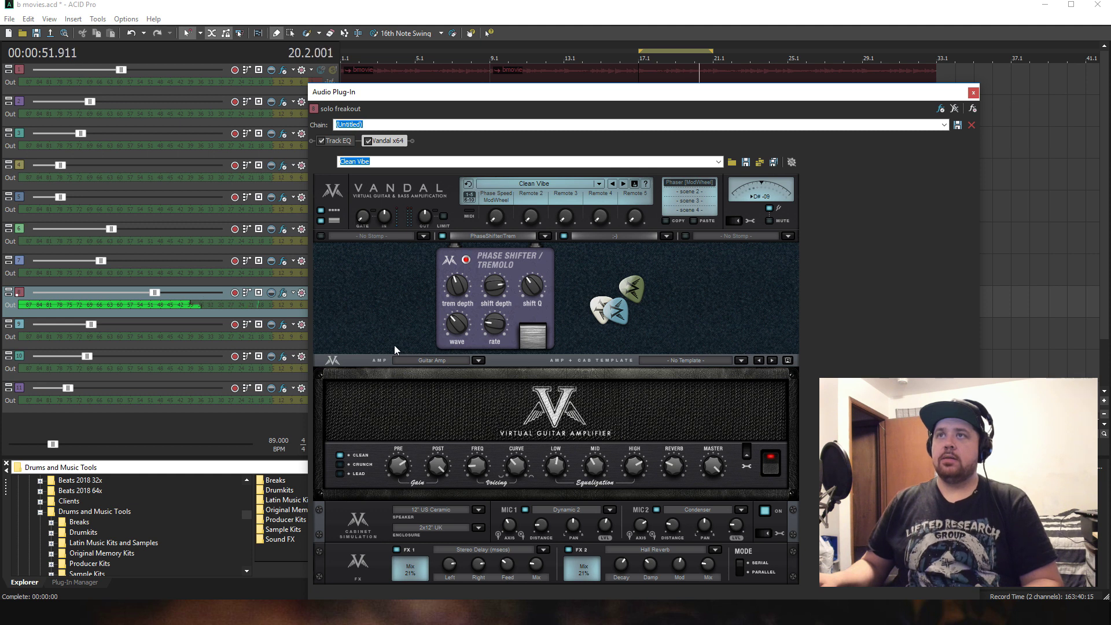
left_click(974, 93)
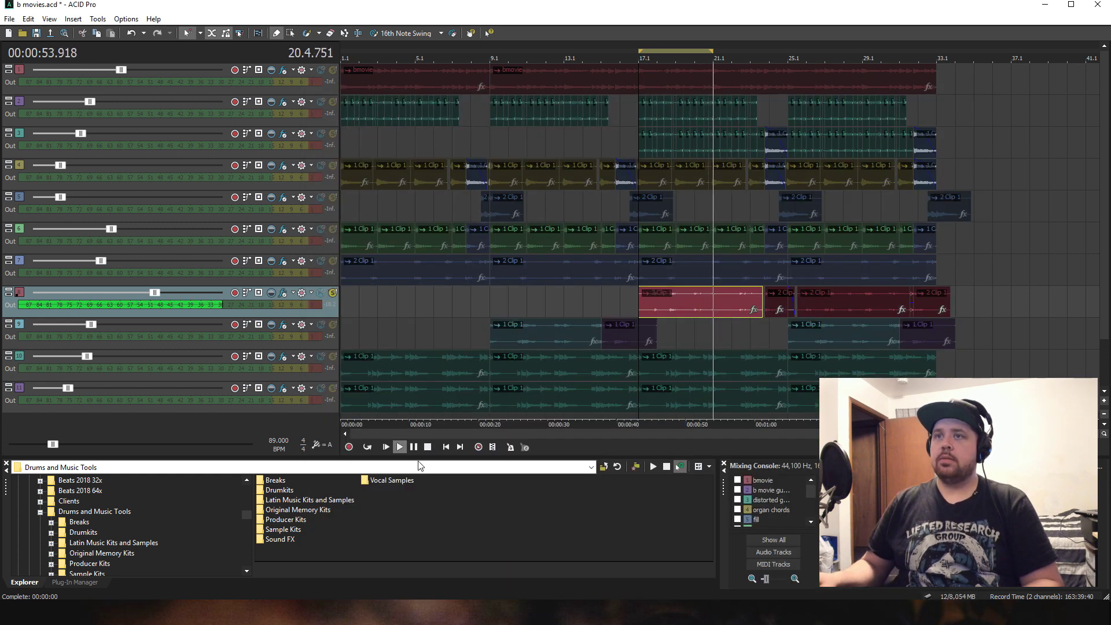
left_click(428, 447)
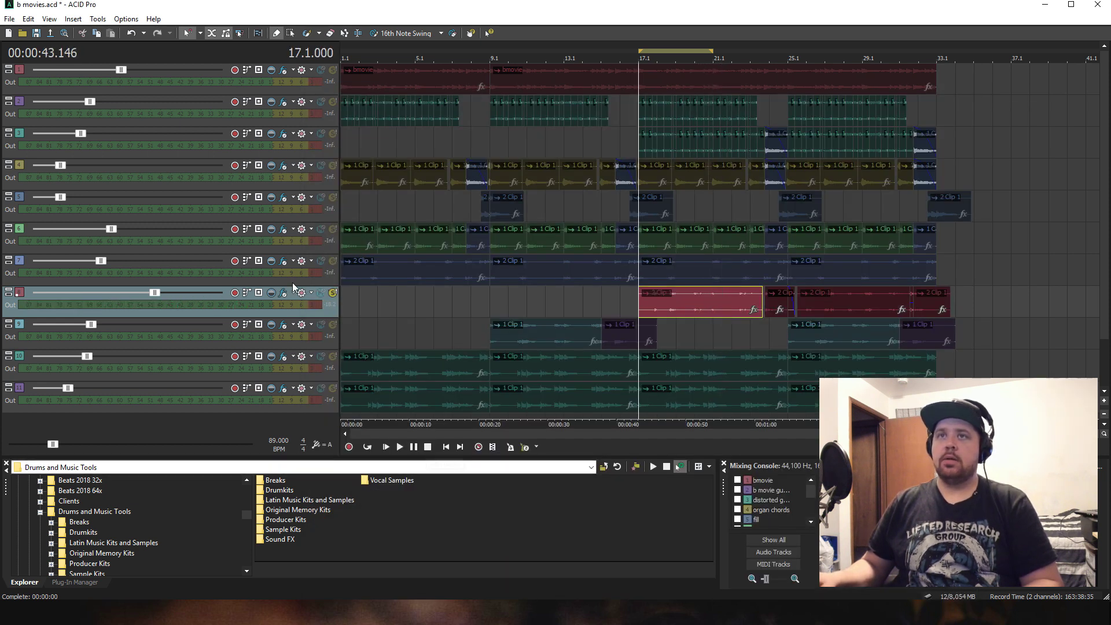
left_click(282, 294)
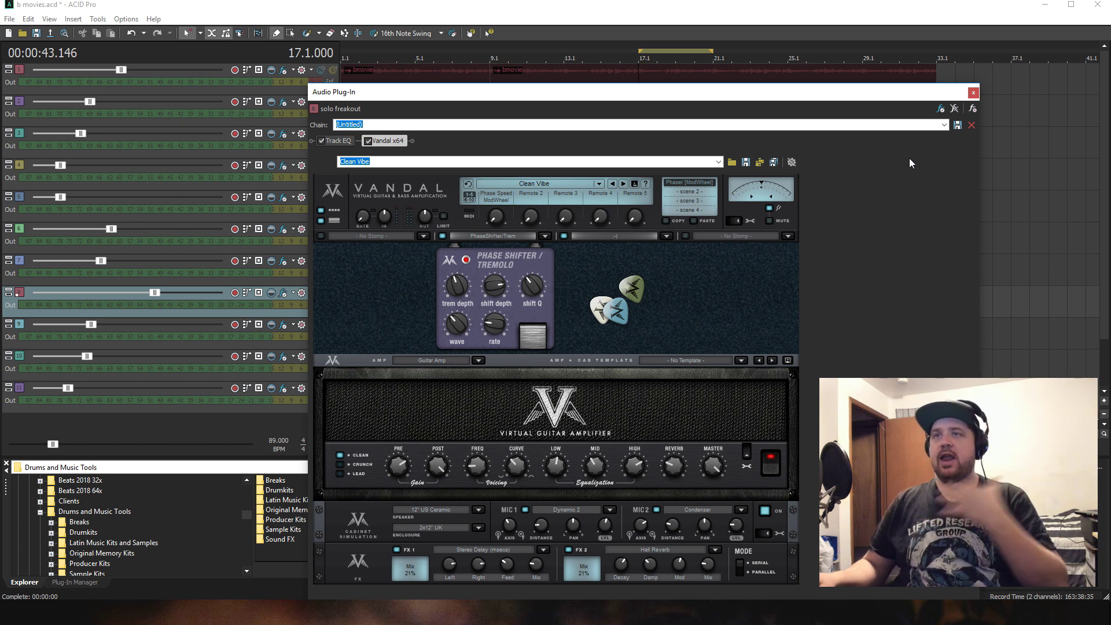
- Solo tracks 7, 6 and 5 as well and play the song from the start
left_click(974, 93)
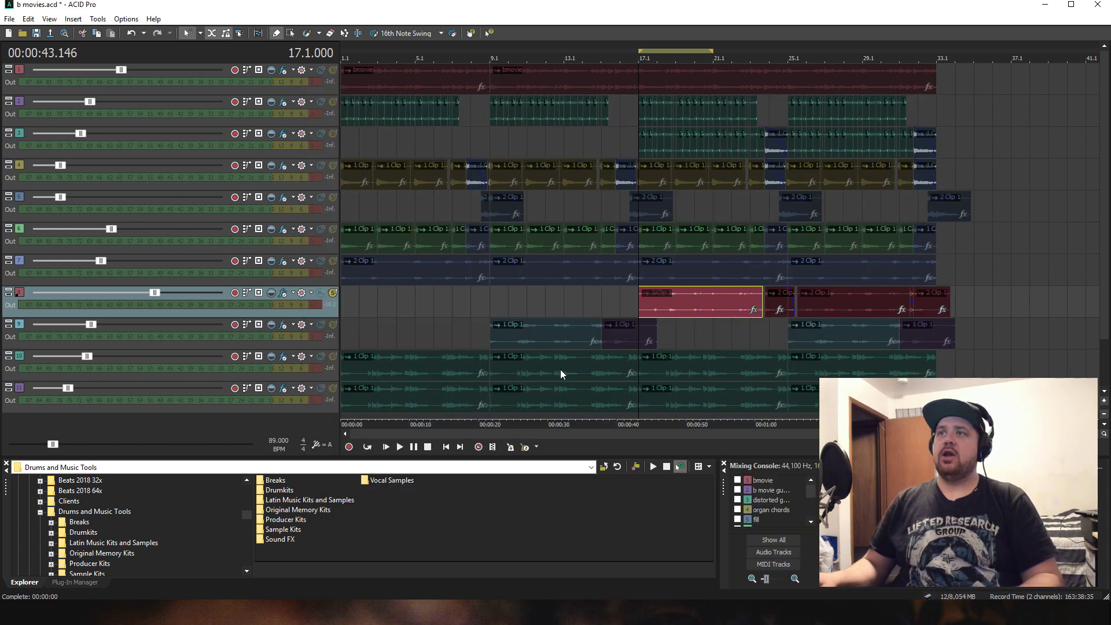
left_click(332, 261)
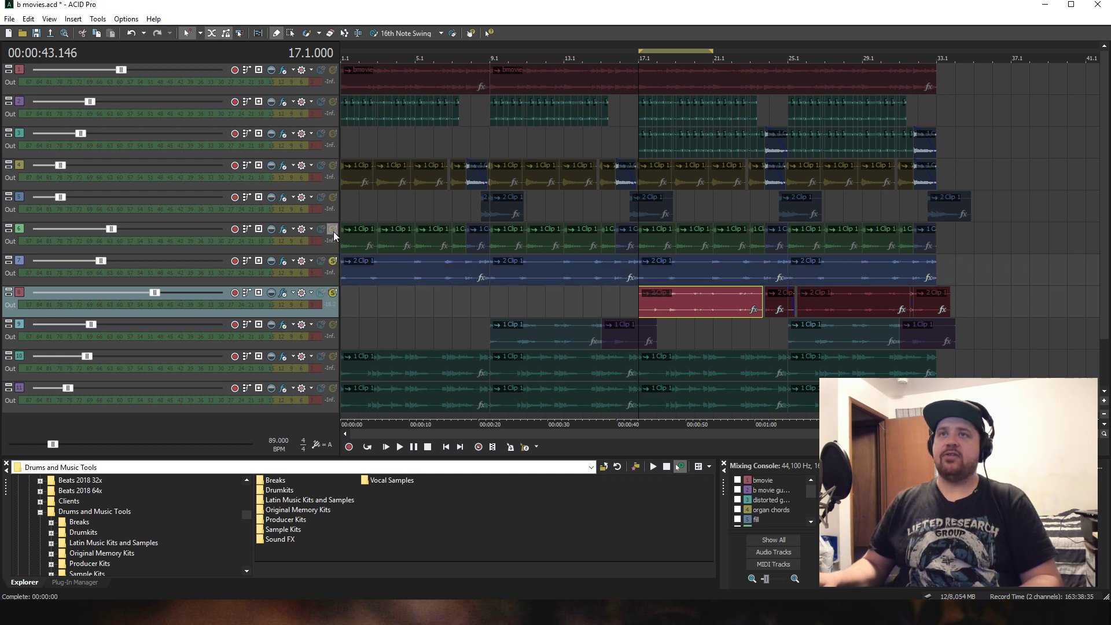
left_click(333, 230)
left_click(332, 197)
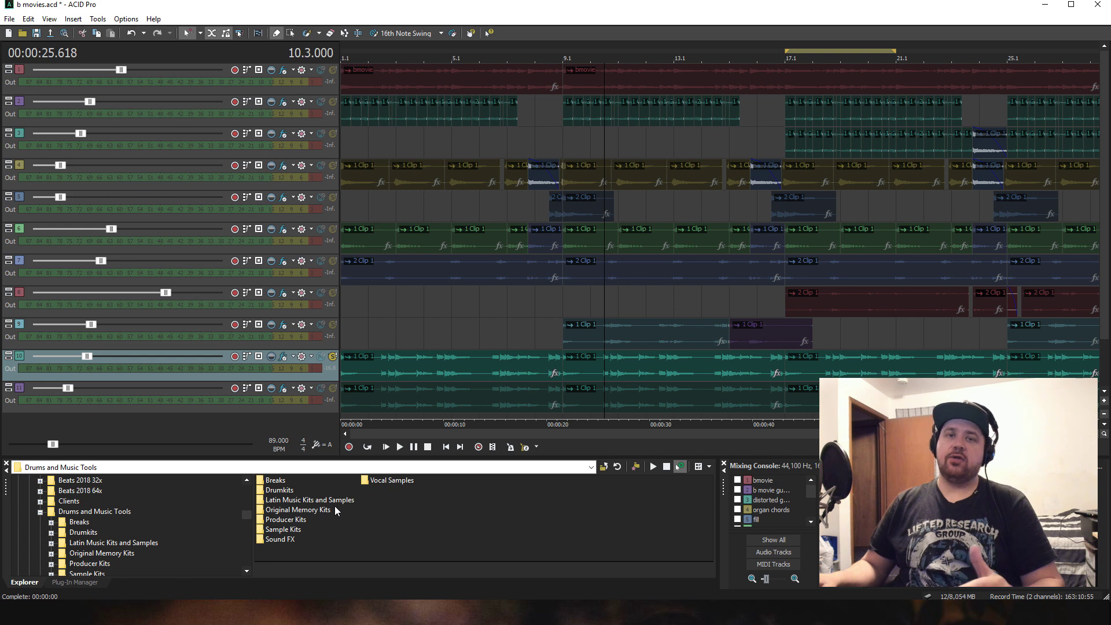
left_click(386, 448)
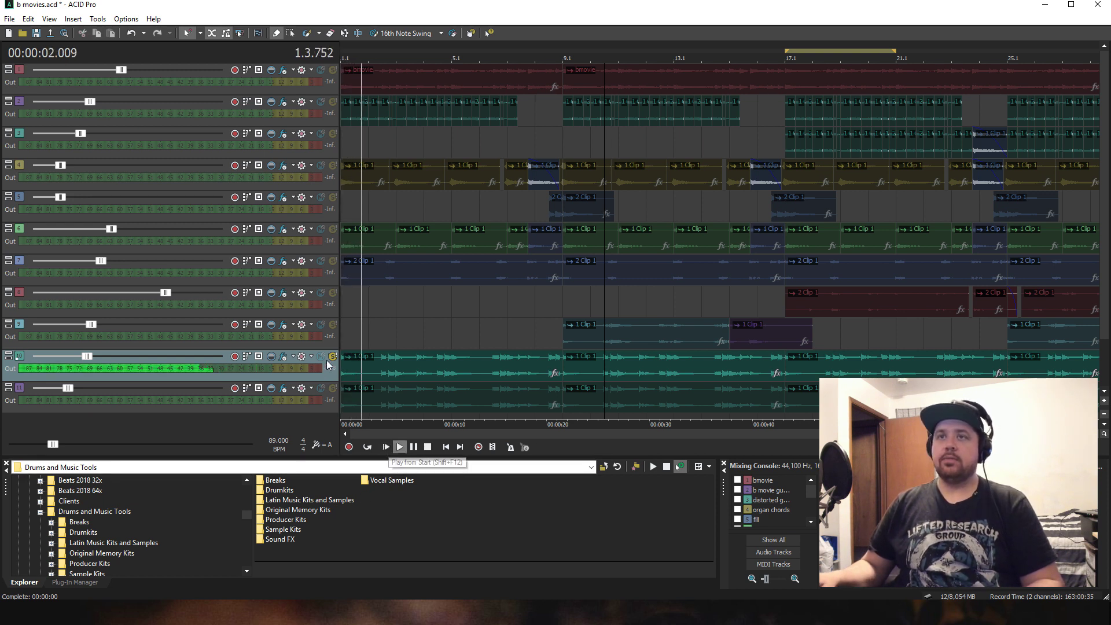
- Check the melody track's Vandal Over The Edge amp with Chorus stomp, stopping playback
left_click(284, 356)
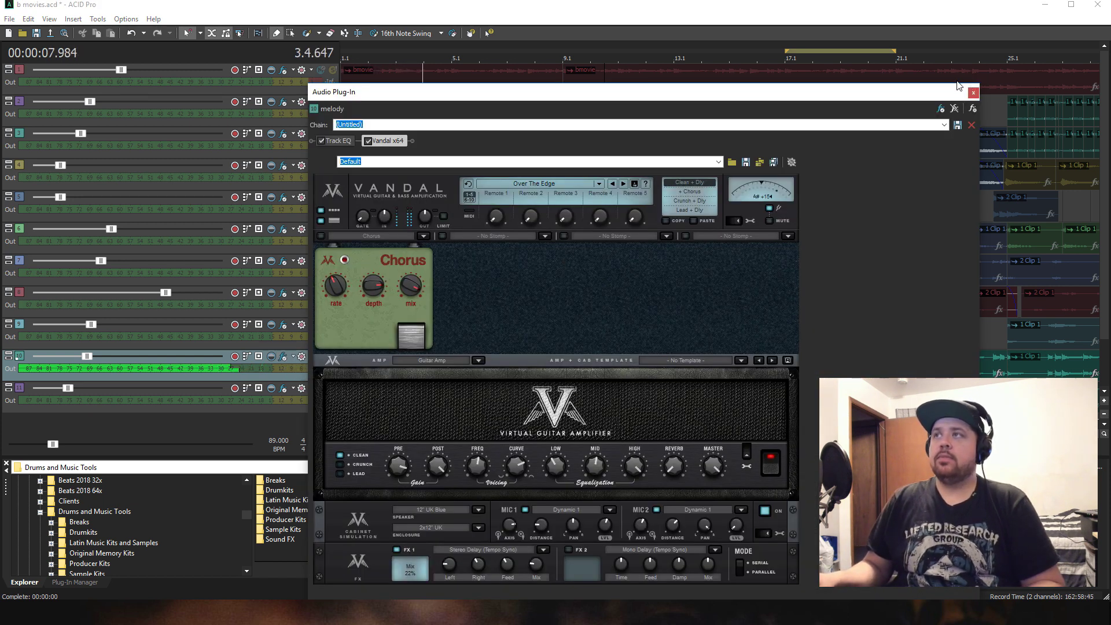
left_click(973, 93)
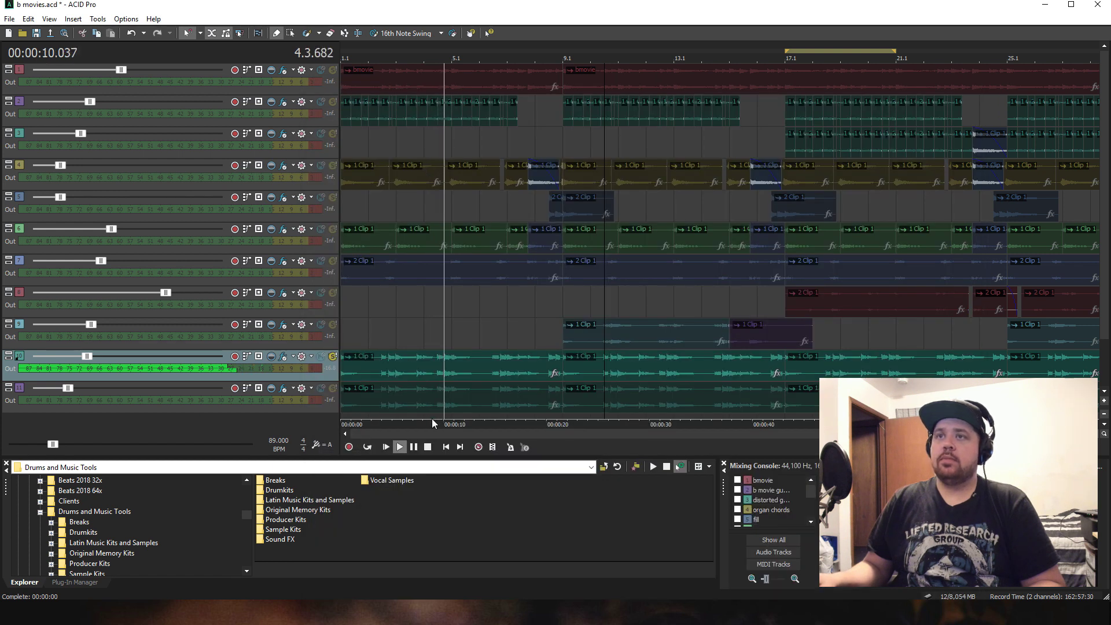
left_click(428, 448)
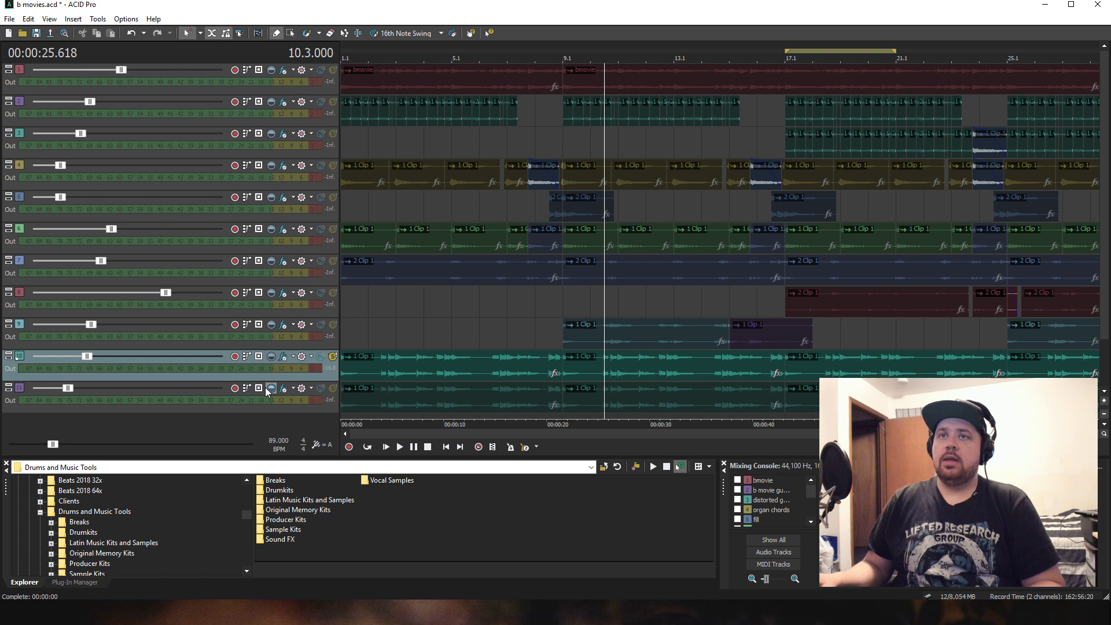
left_click(283, 356)
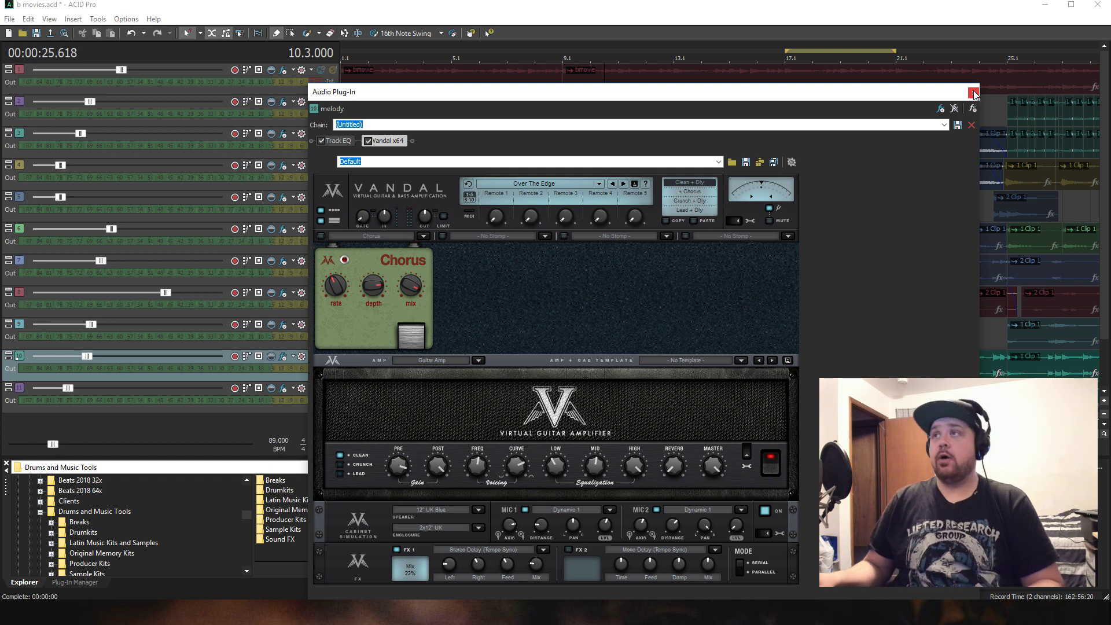
left_click(973, 92)
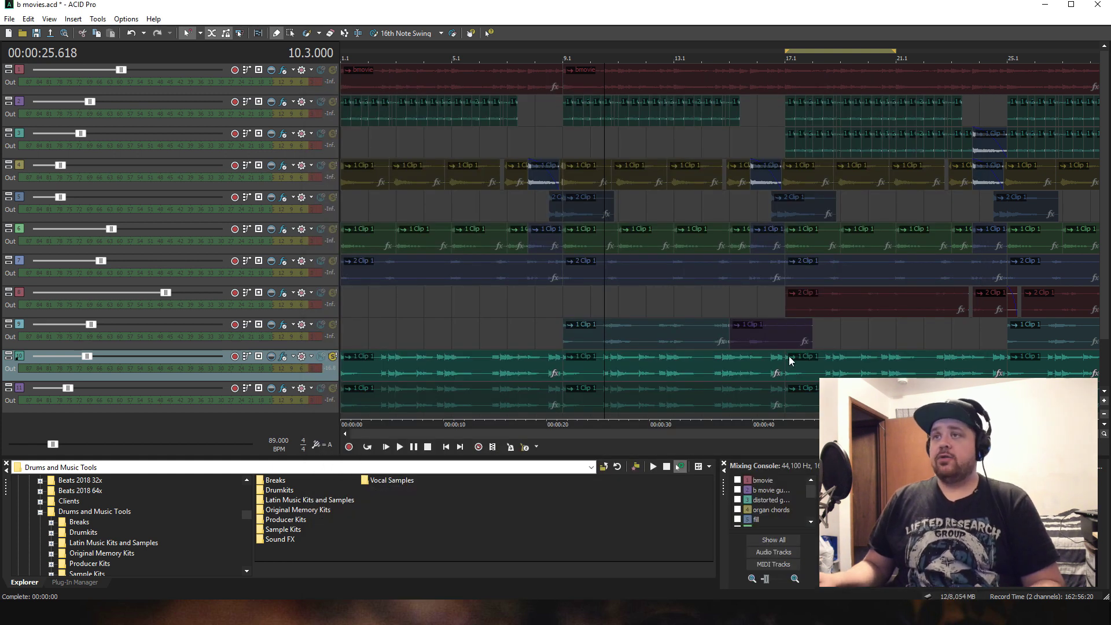
- Zoom out the timeline, play all eleven b movies tracks from the start, then stop
scroll(528, 317, "down", 3)
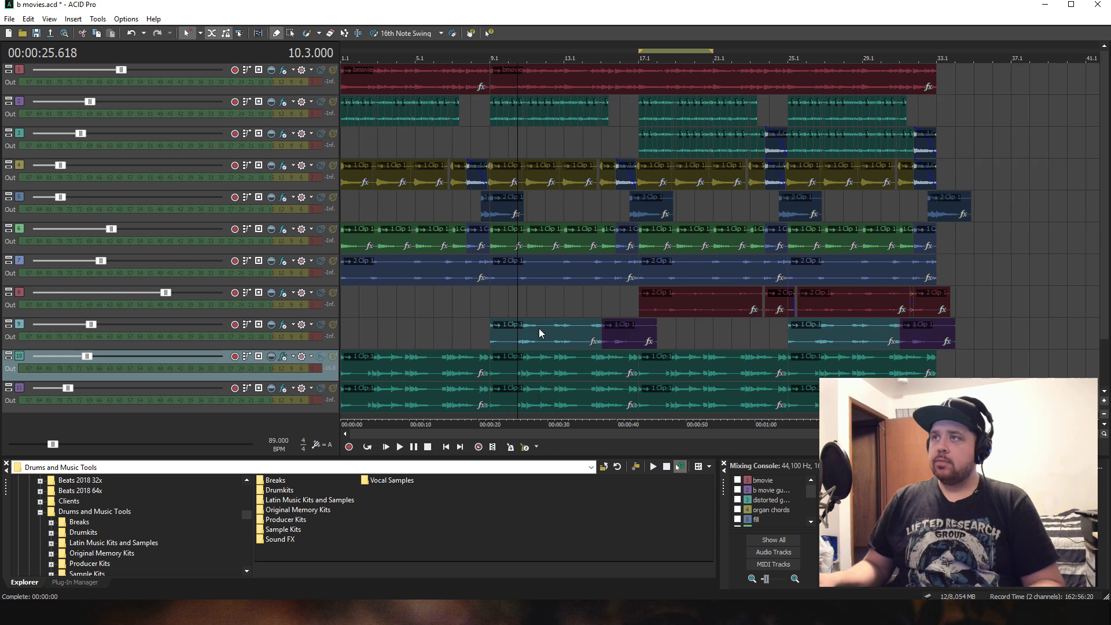
left_click(386, 448)
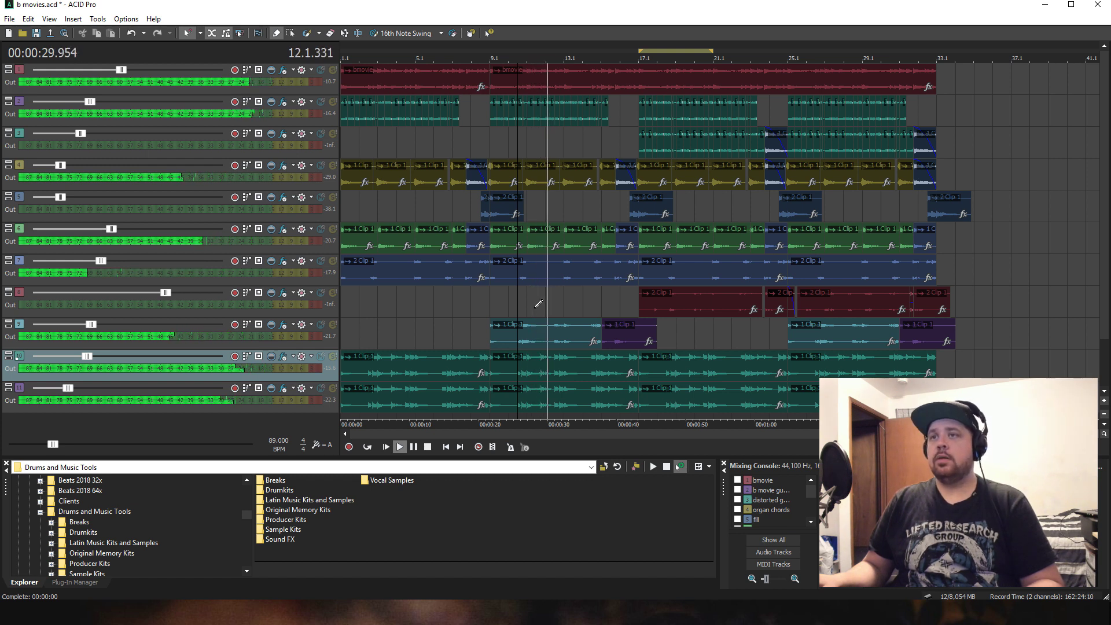
key("space")
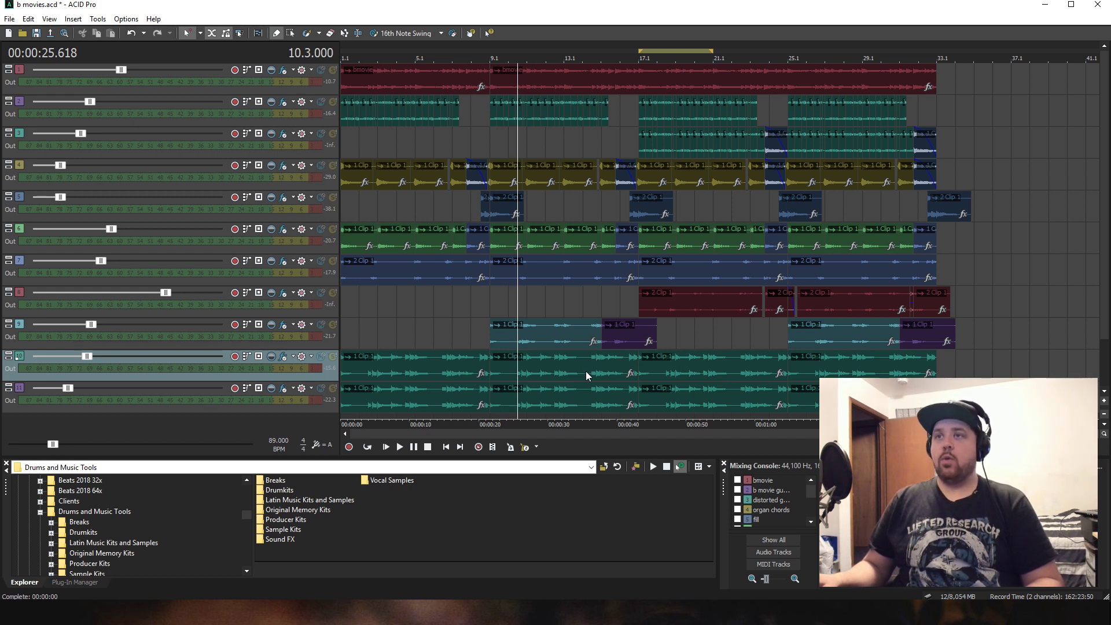
- Select the solo freakout track at bar 11 in the timeline
left_click(527, 310)
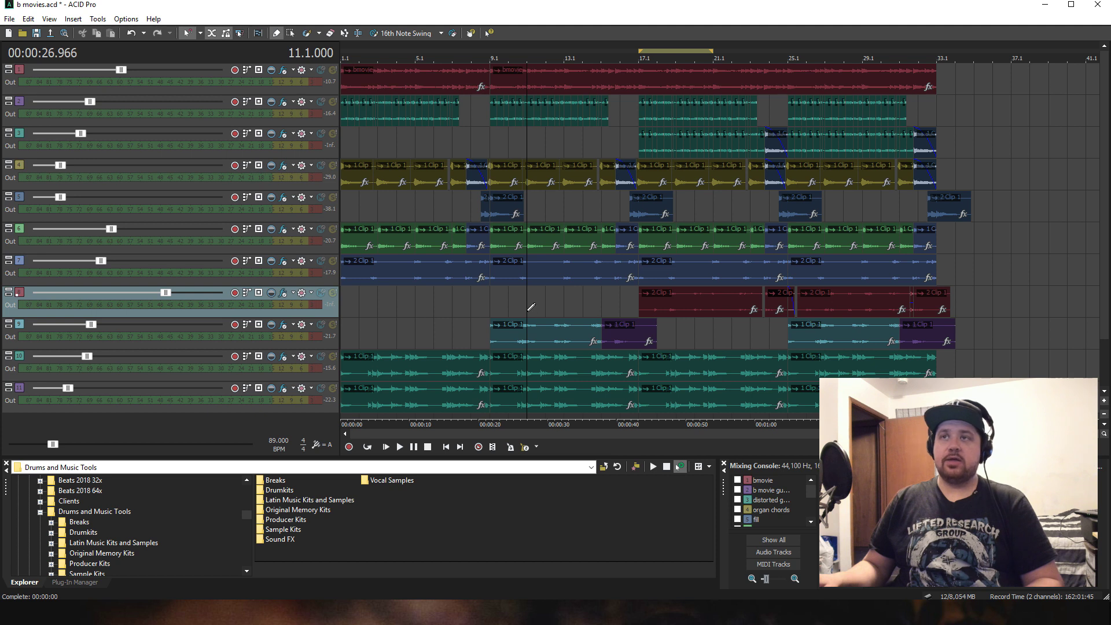